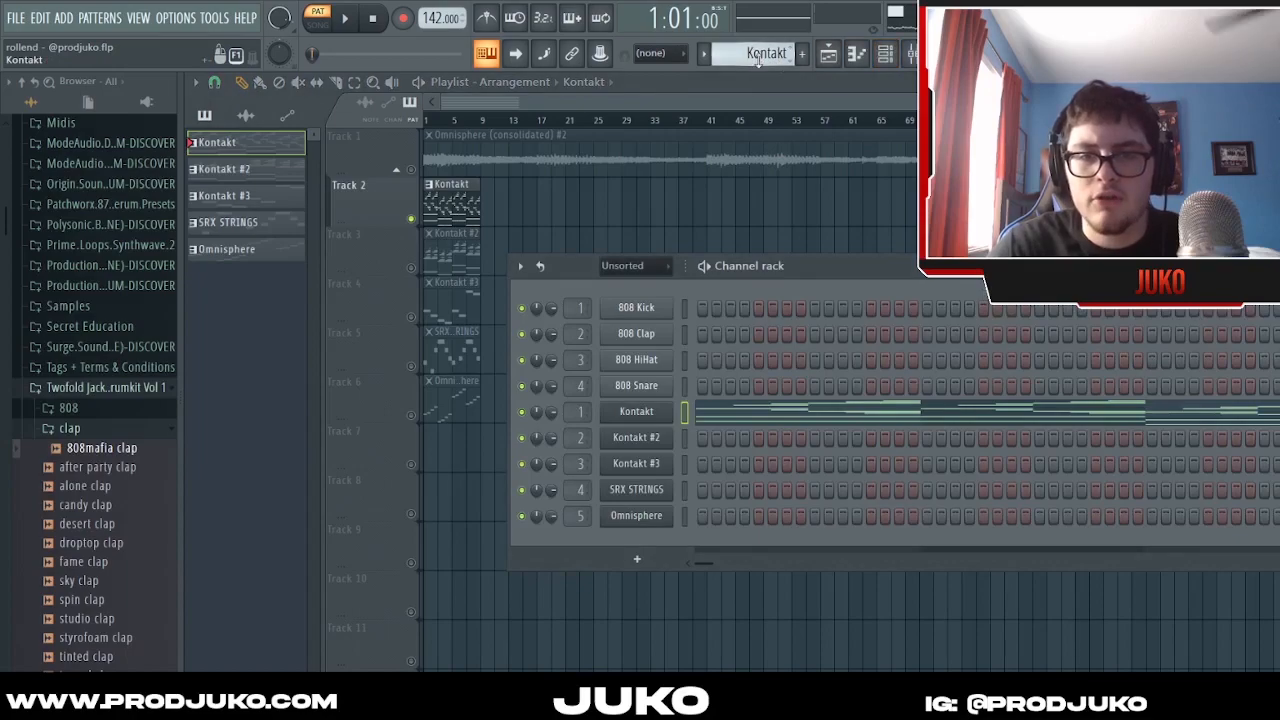
Step: Open the Kontakt channel's piano roll, check its Django Lead guitar instrument, and close the plugin window
left_click(763, 405)
left_click(570, 82)
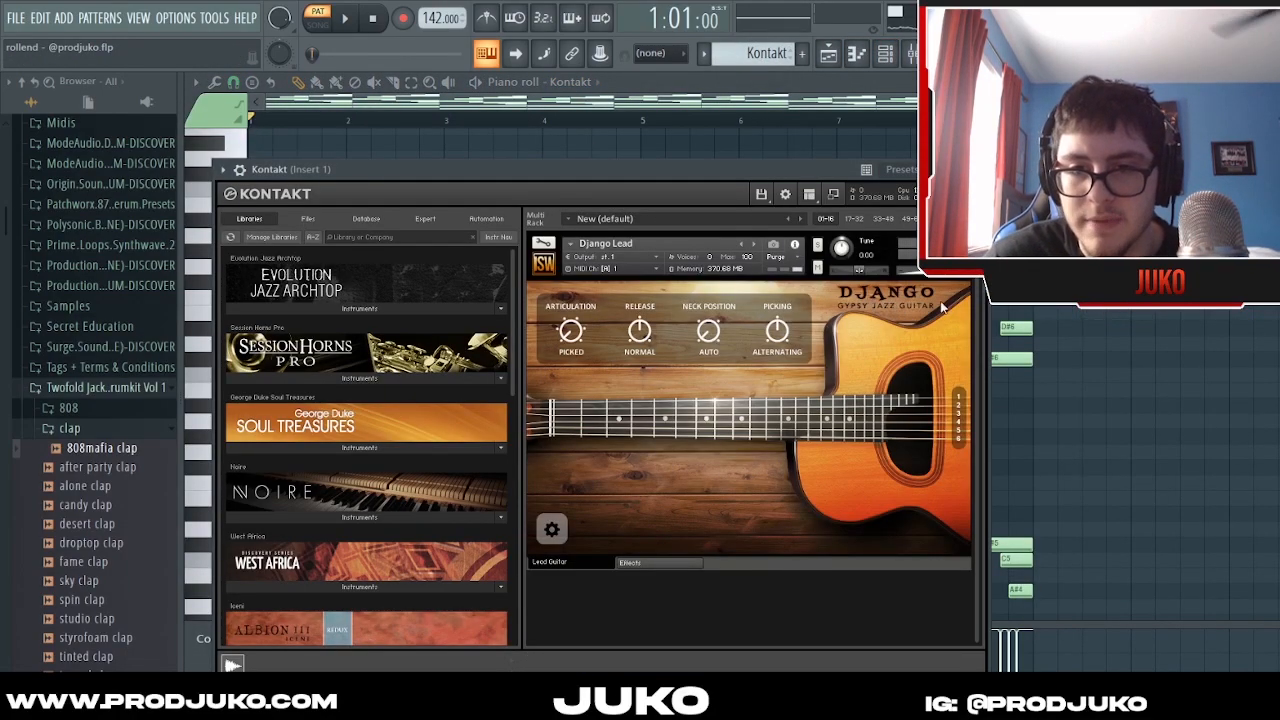
mouse_move(733, 169)
left_mouse_down()
mouse_move(777, 165)
mouse_move(755, 213)
left_mouse_up()
key("Escape")
left_click(562, 88)
key("Escape")
left_click(568, 86)
key("Escape")
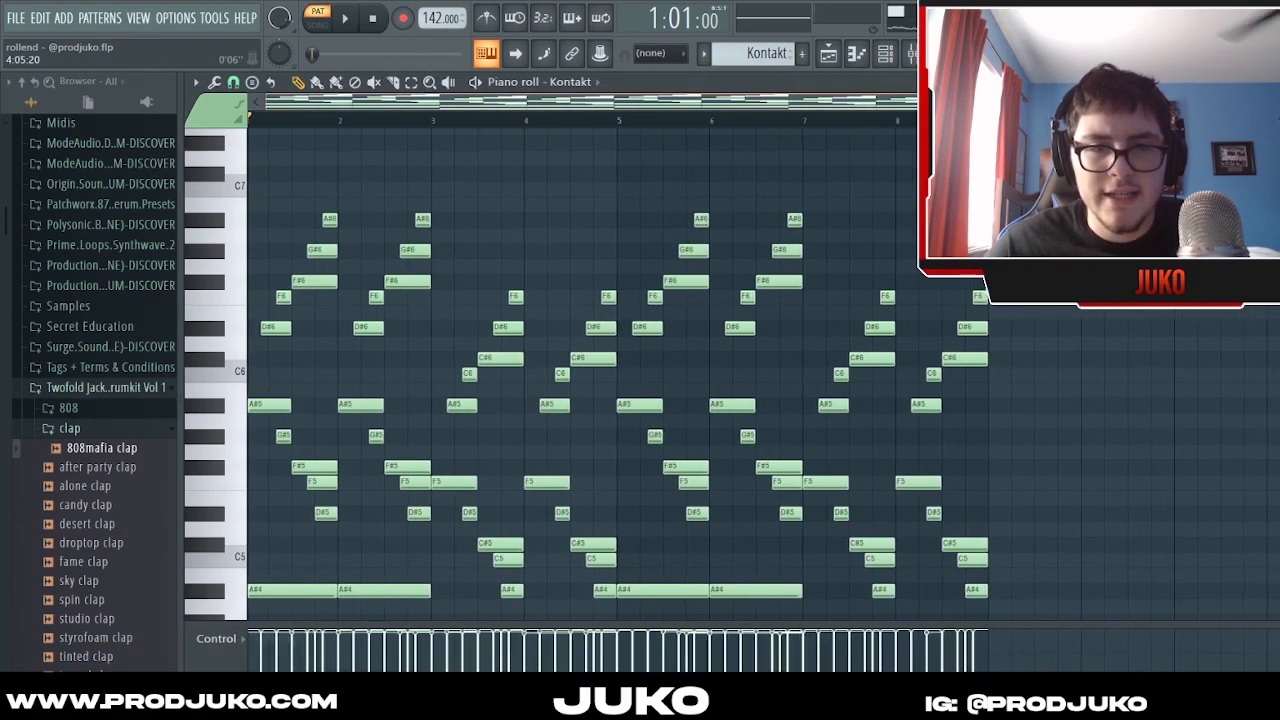
Step: Play the Kontakt melody and examine its notes across the whole pattern
key("space")
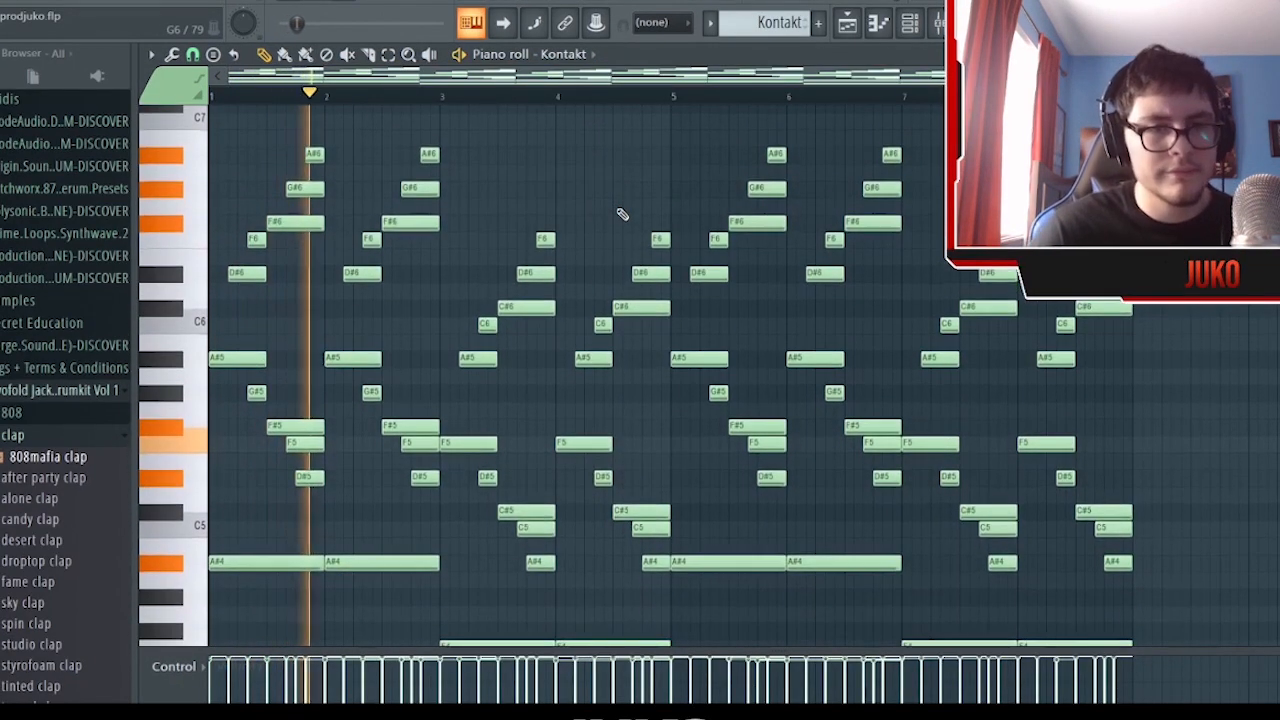
scroll(624, 78, "down", 2)
scroll(754, 194, "down", 3)
scroll(790, 202, "up", 2)
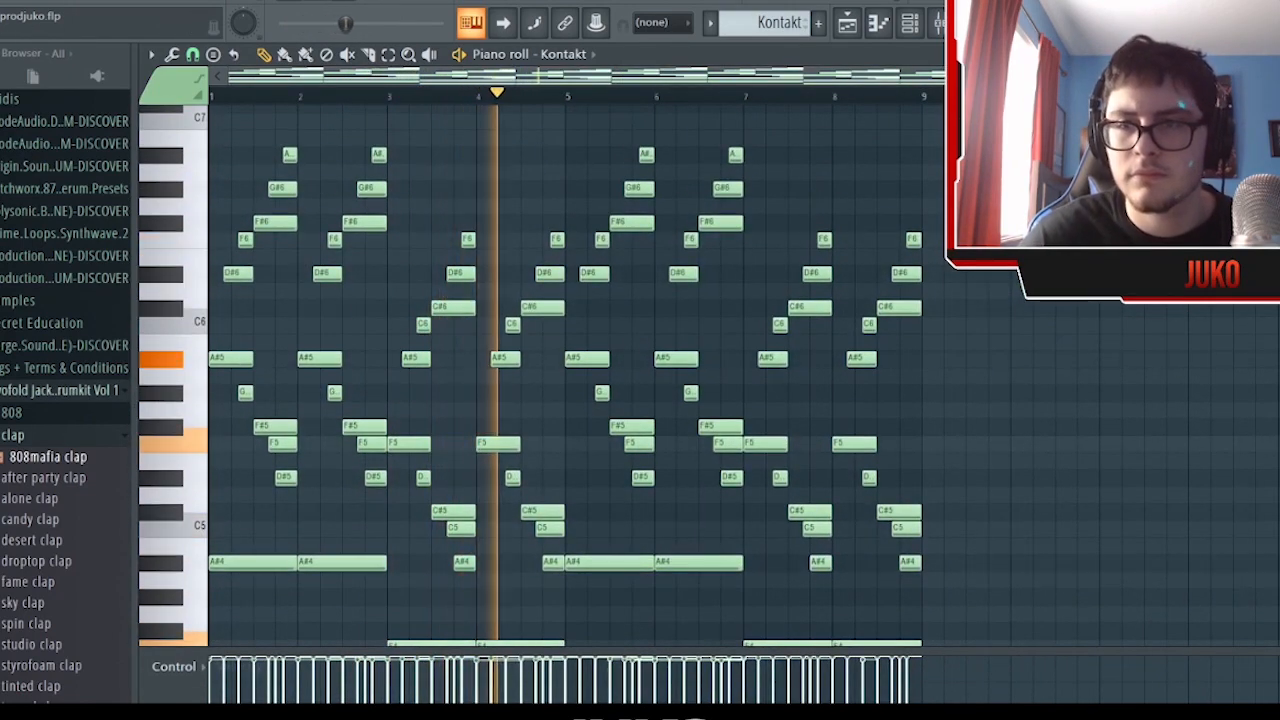
scroll(1000, 77, "up", 1)
left_click_drag(1236, 77, 1272, 124)
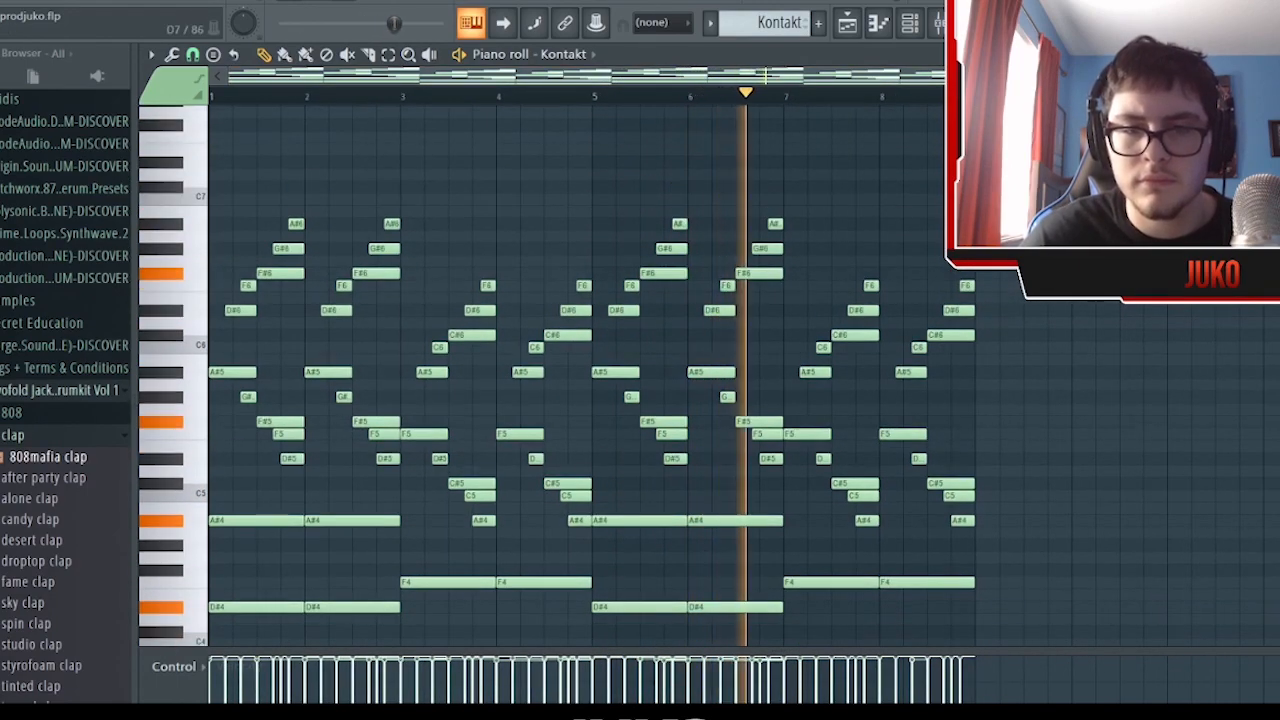
scroll(590, 375, "down", 3)
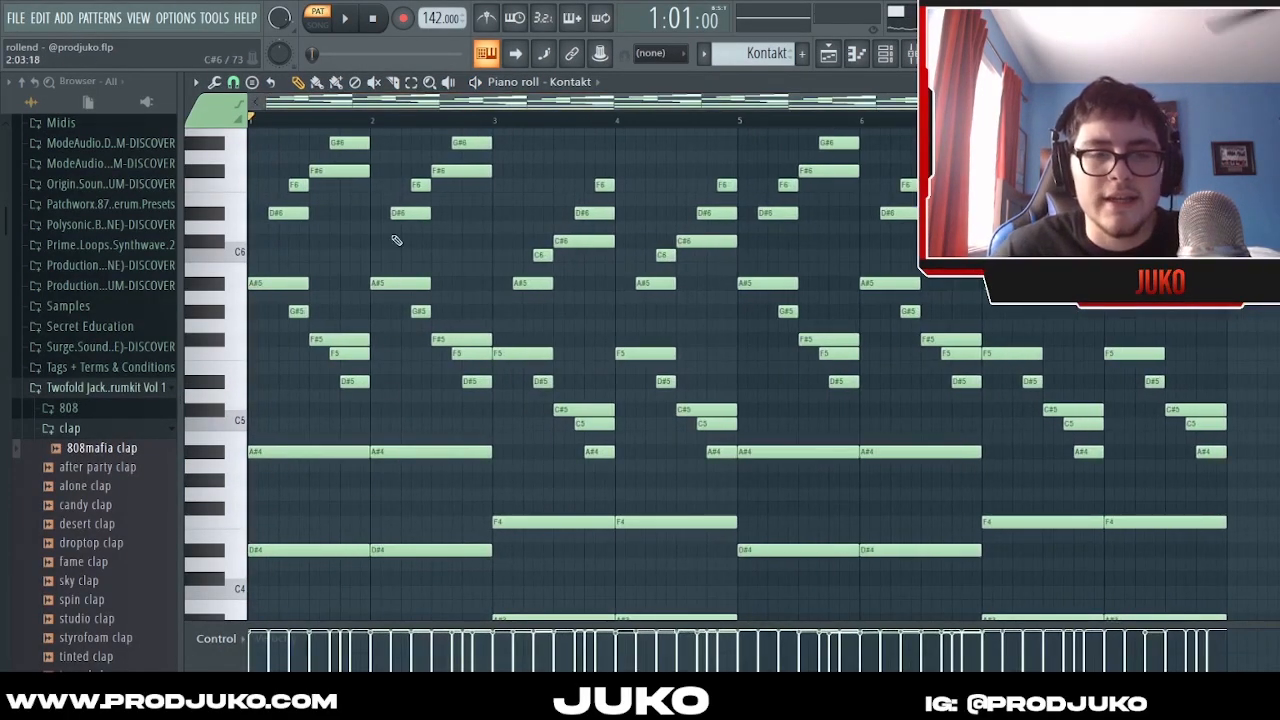
scroll(415, 138, "up", 6)
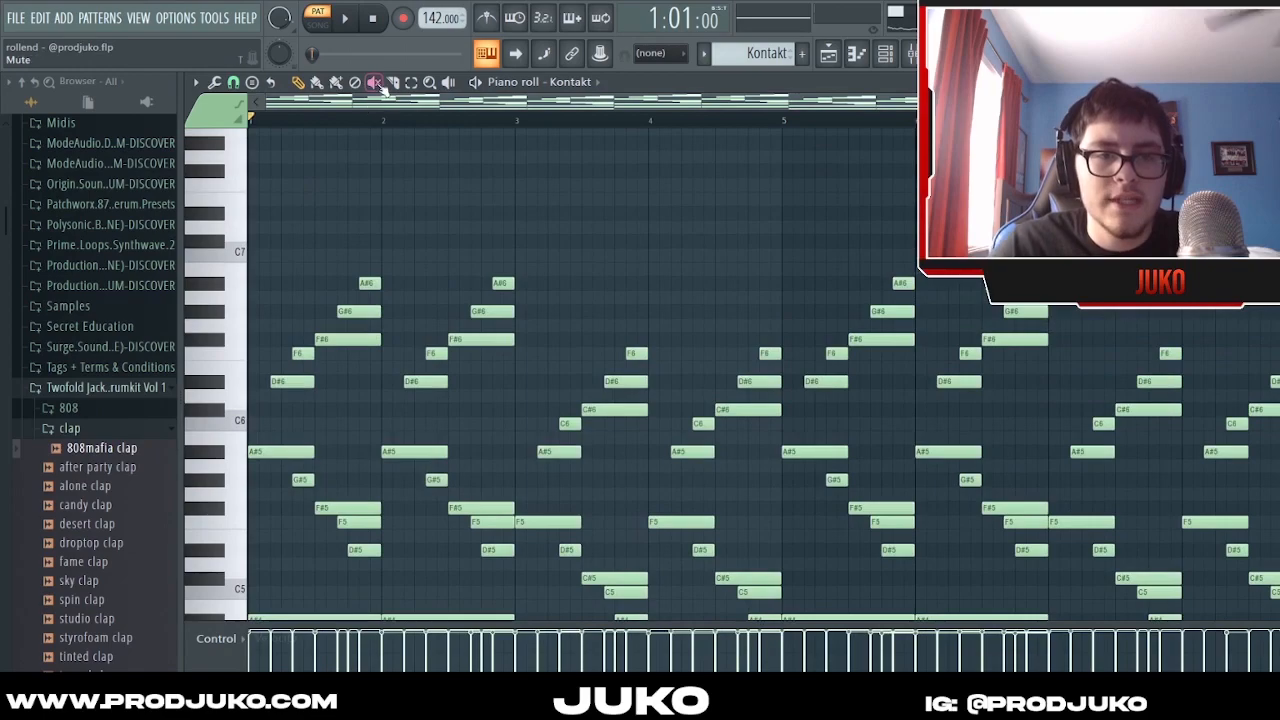
Step: Mute the F#6, G#6 and A#6 notes in bars 1 and 2 of the Kontakt pattern
left_click(411, 83)
left_click_drag(308, 265, 605, 358)
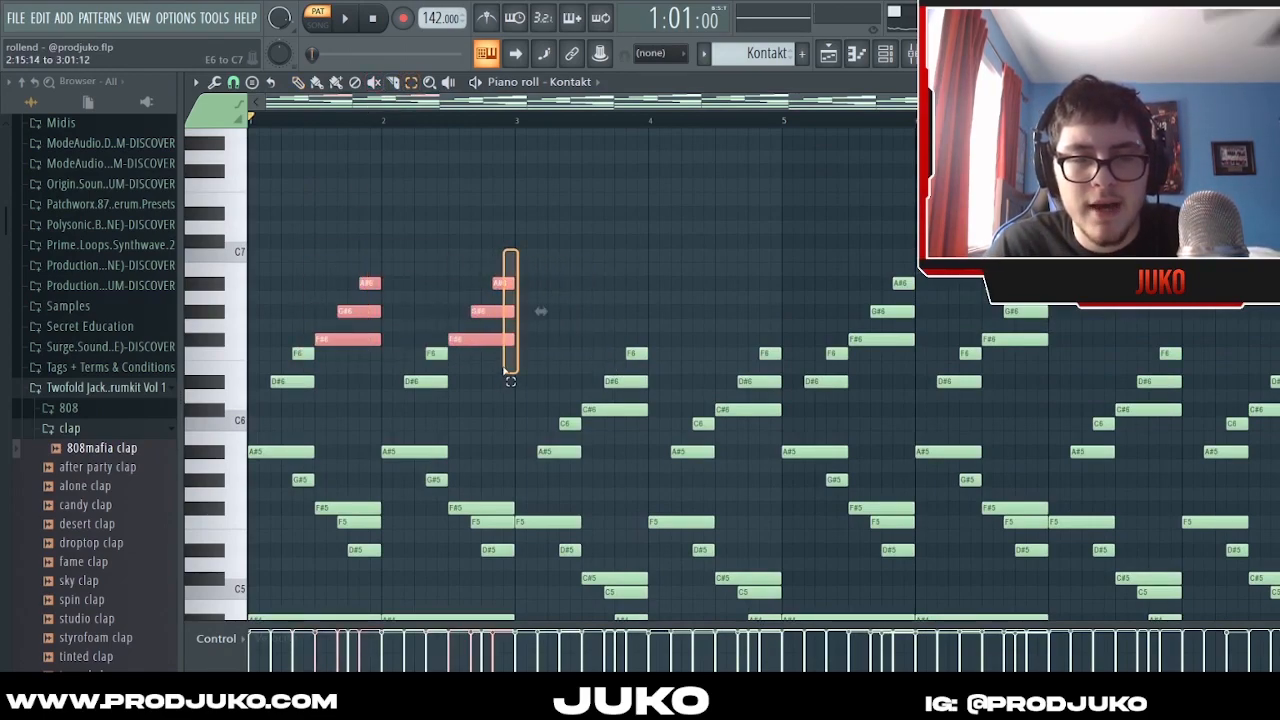
left_click_drag(481, 339, 502, 284)
scroll(437, 124, "down", 3)
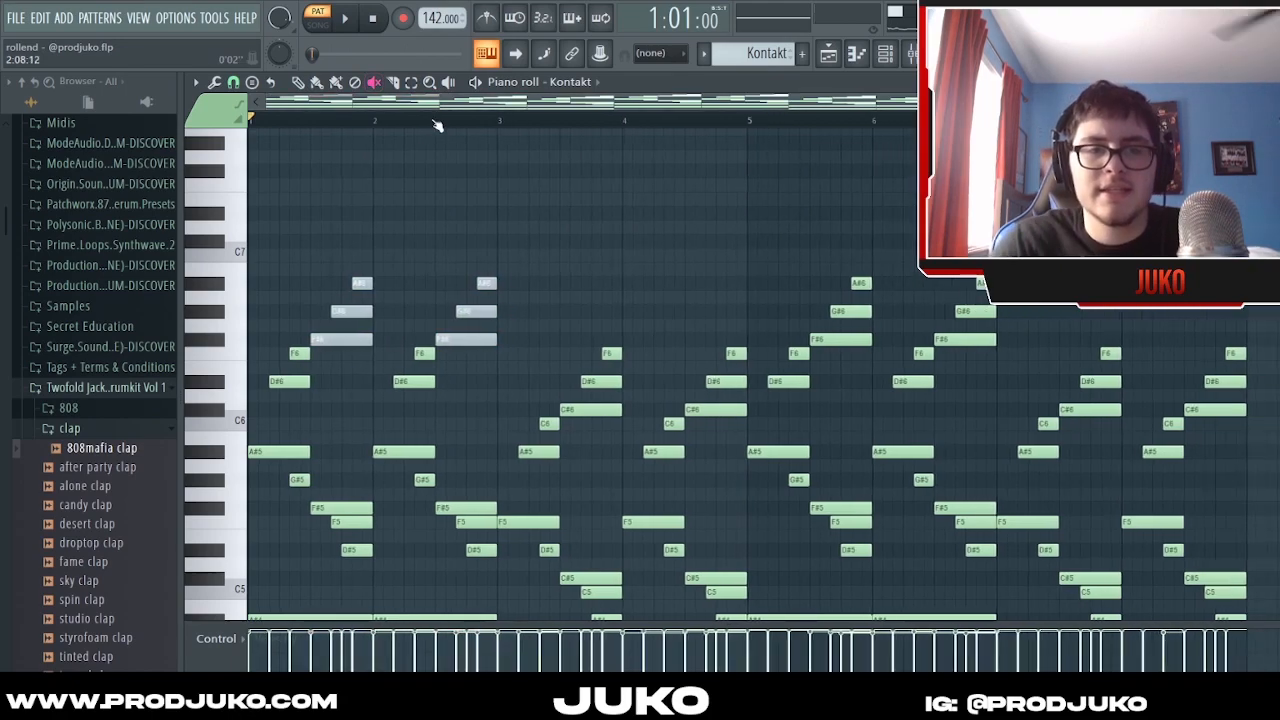
scroll(495, 262, "down", 2)
left_click_drag(1044, 103, 874, 103)
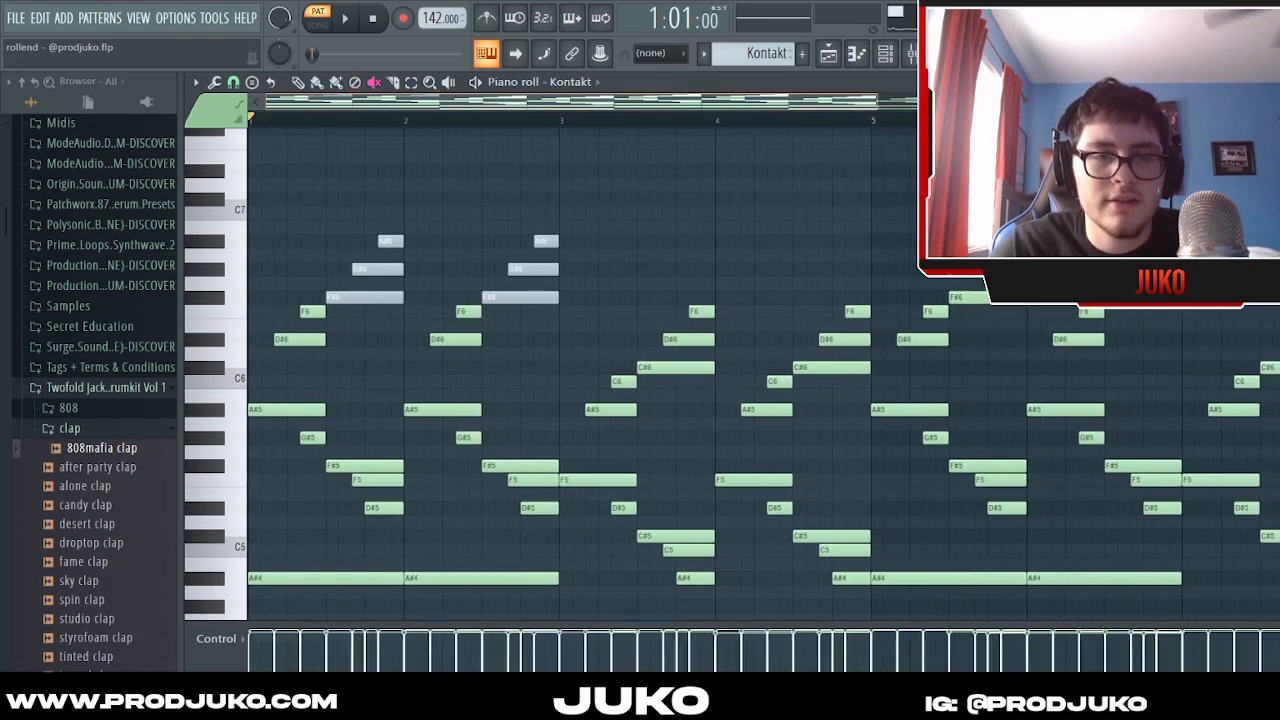
Step: Play the pattern and mute the C#6, D#6 and F6 notes in bars 3 and 4
key("space")
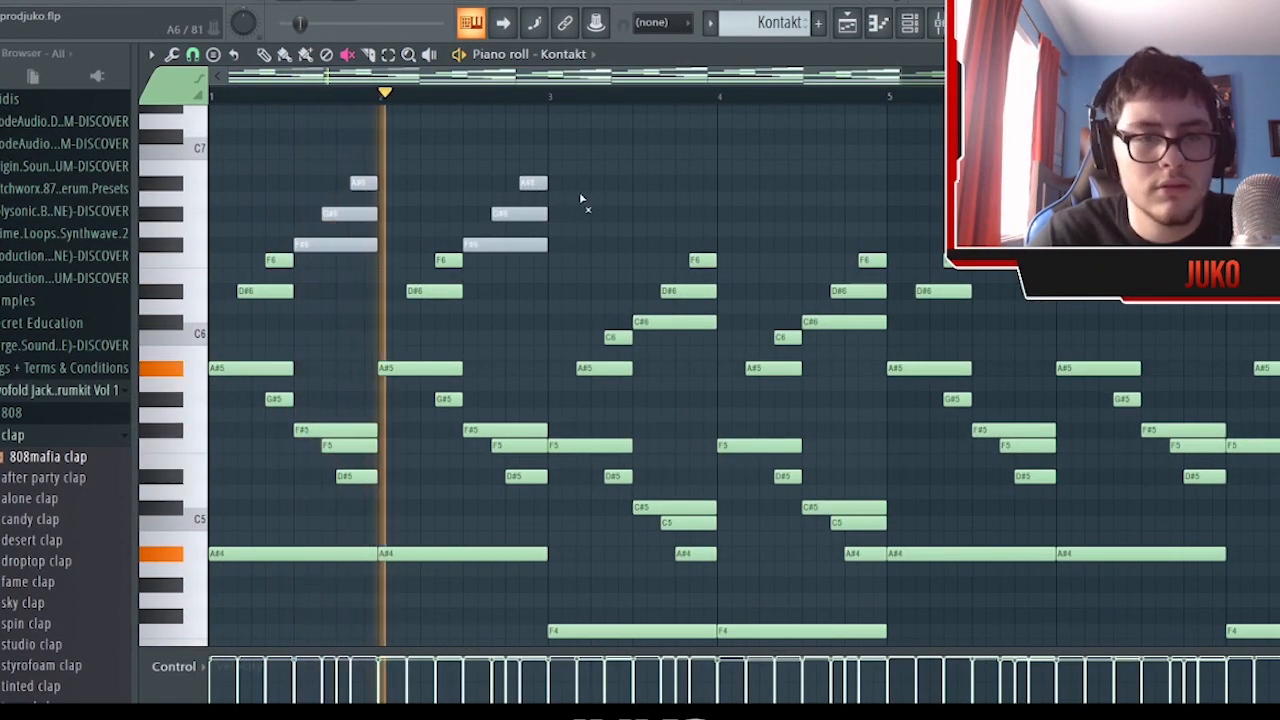
left_click_drag(688, 222, 703, 293)
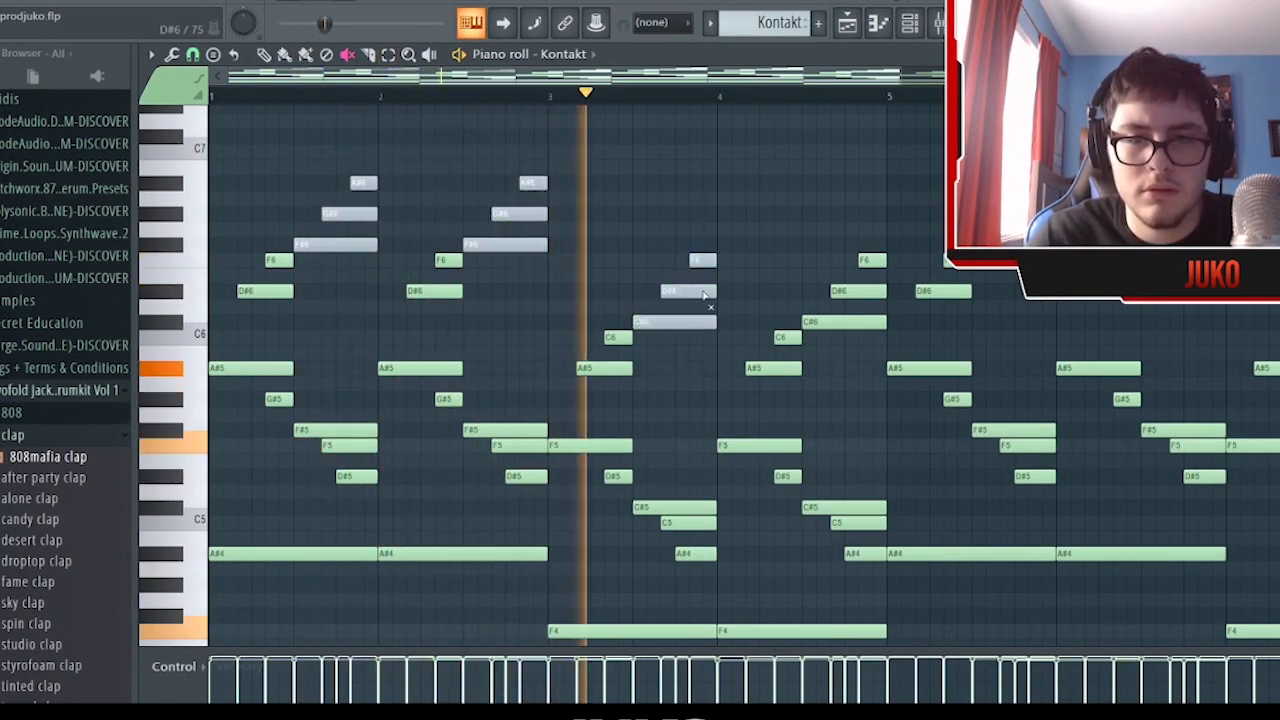
left_click_drag(867, 257, 848, 323)
scroll(762, 288, "down", 3)
scroll(758, 284, "down", 3)
key("space")
scroll(556, 299, "up", 2)
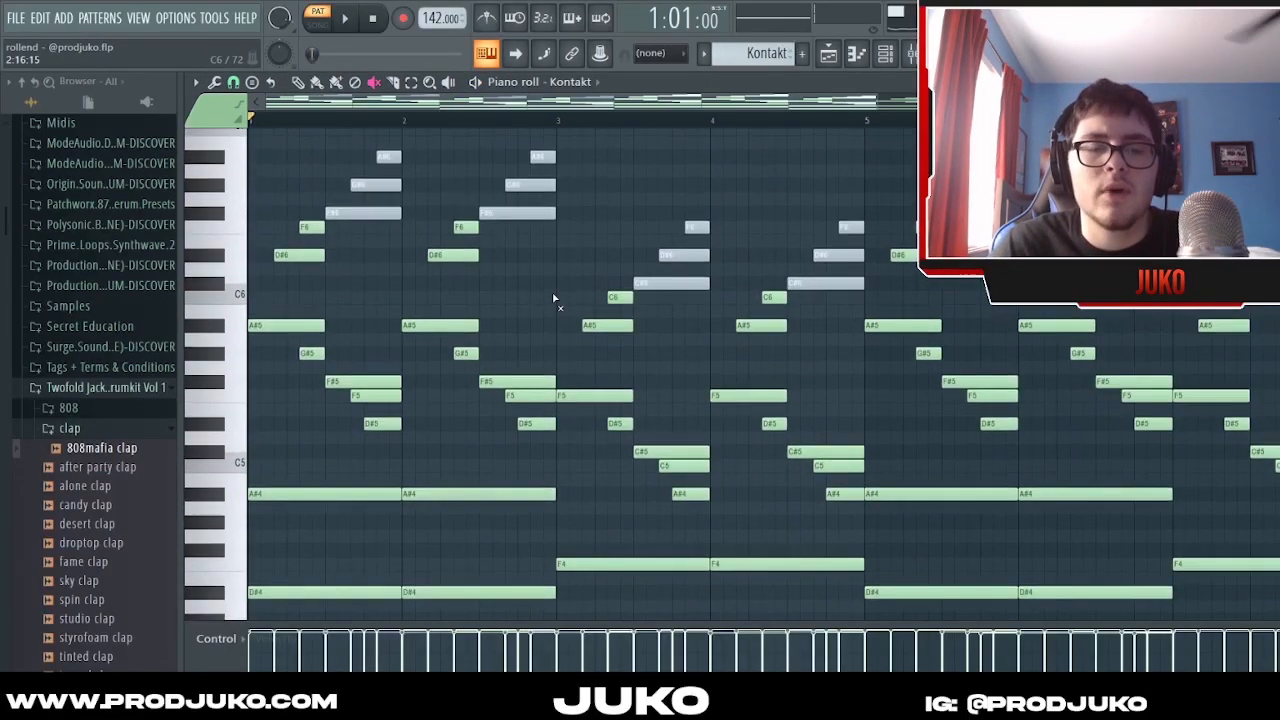
Step: Examine the low sustained notes and the upper melody notes in the opening bars of the Kontakt pattern
scroll(553, 298, "down", 1)
scroll(555, 298, "down", 3)
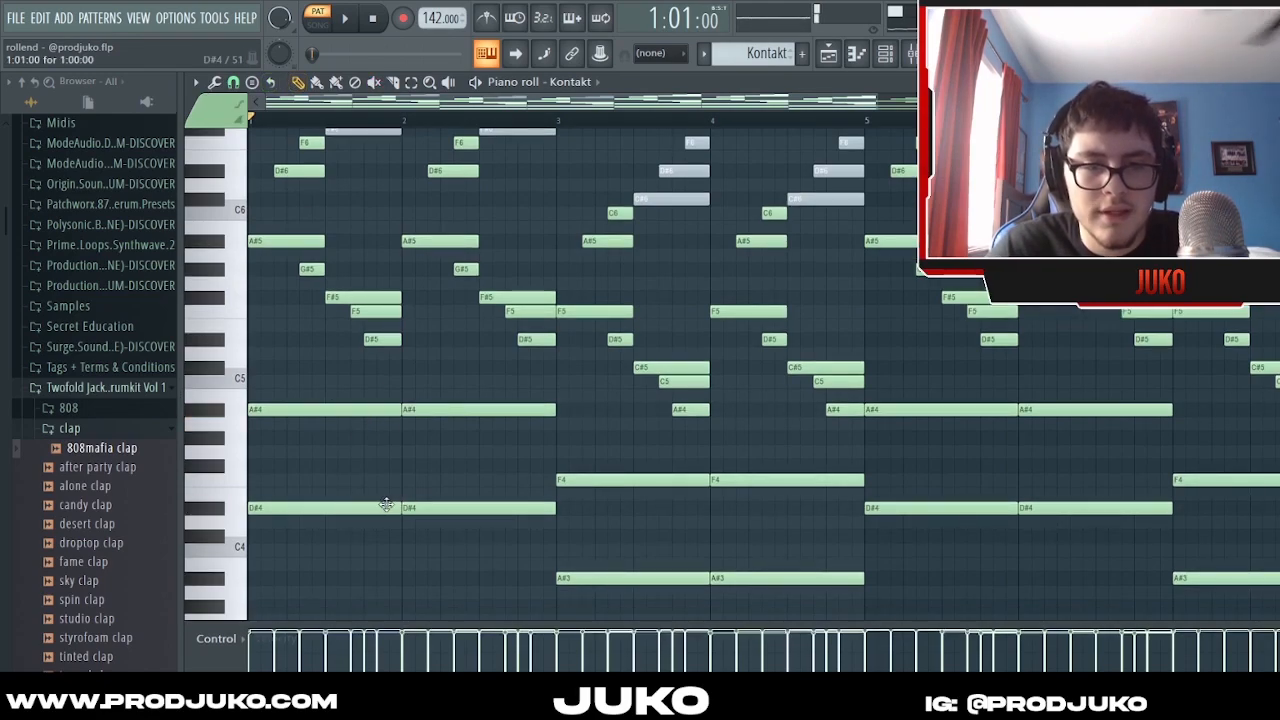
scroll(430, 396, "up", 4)
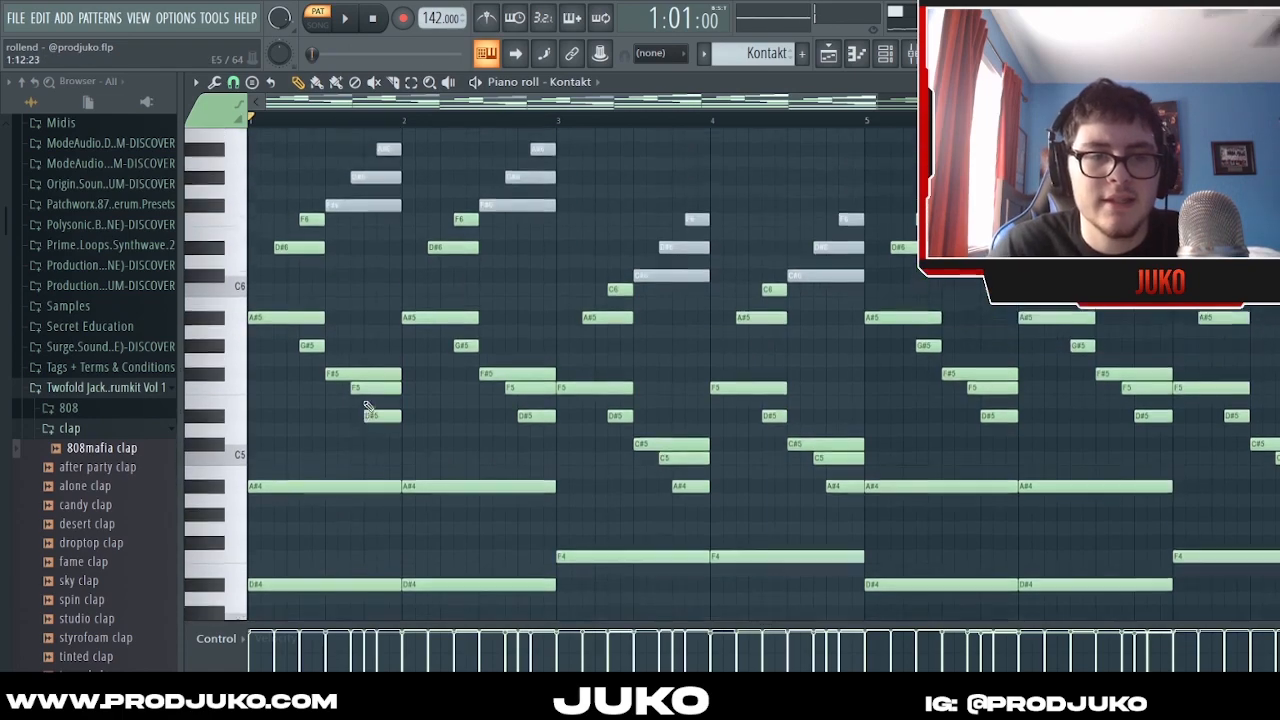
scroll(331, 151, "up", 1)
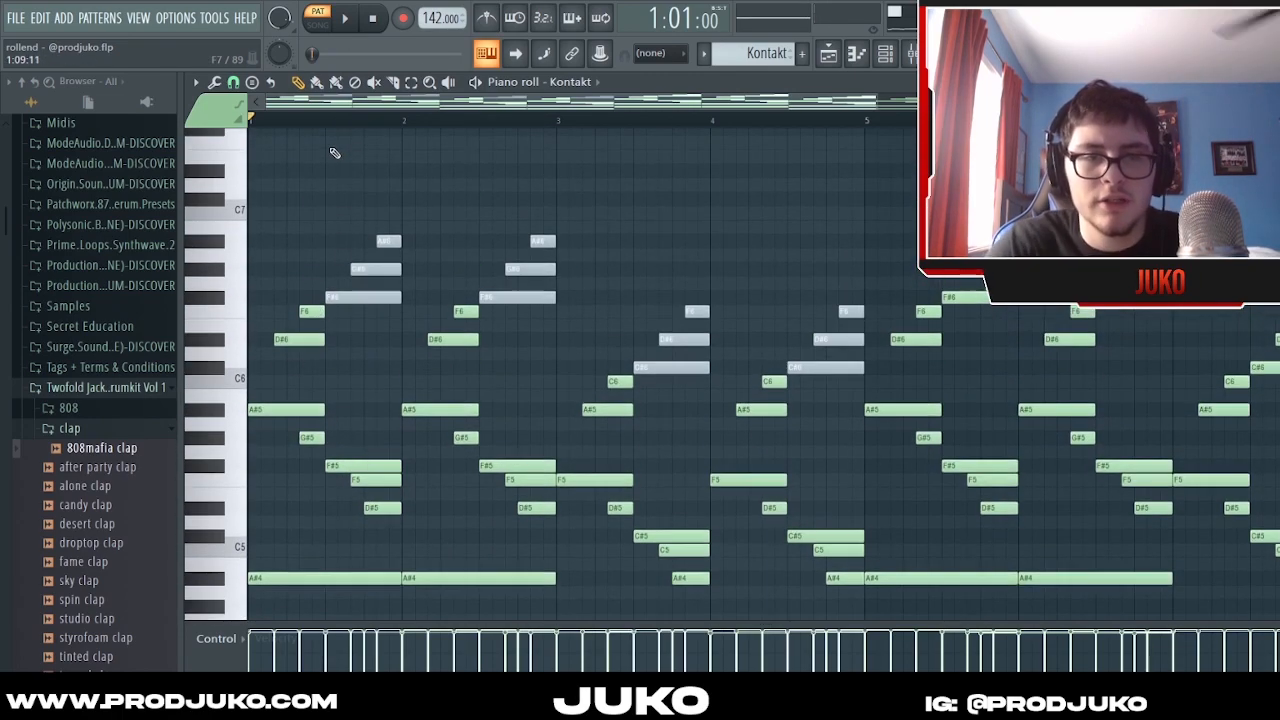
scroll(383, 333, "up", 3, "ctrl")
key("space")
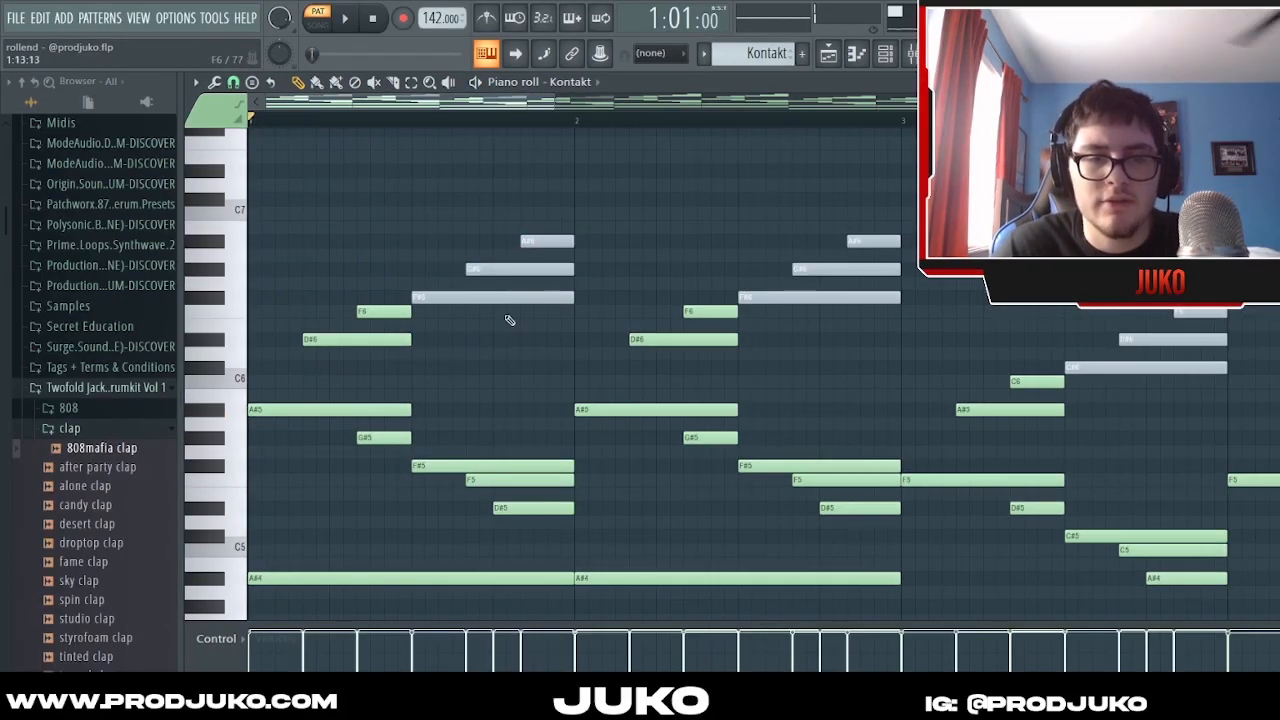
Step: Play the Kontakt pattern from bar 3 with the top notes muted, and stop playback
scroll(484, 106, "down", 4)
left_click_drag(465, 106, 861, 119)
left_click(745, 117, "ctrl")
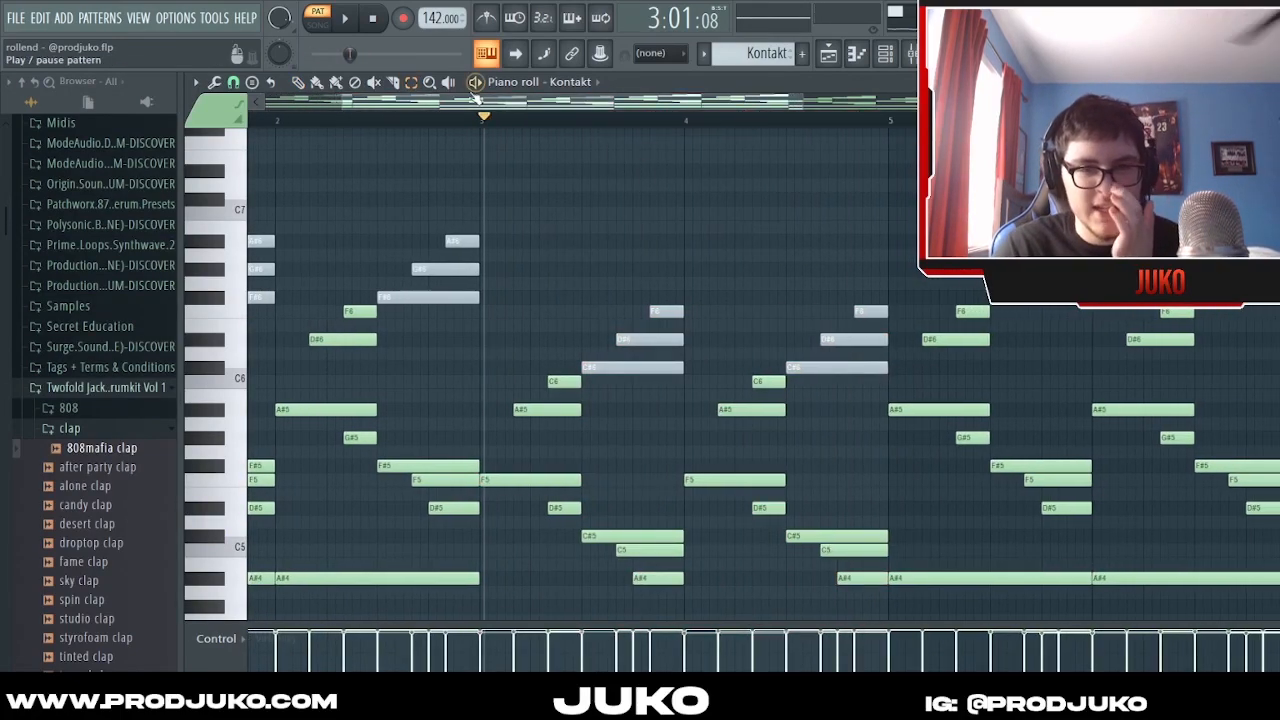
left_click(476, 85)
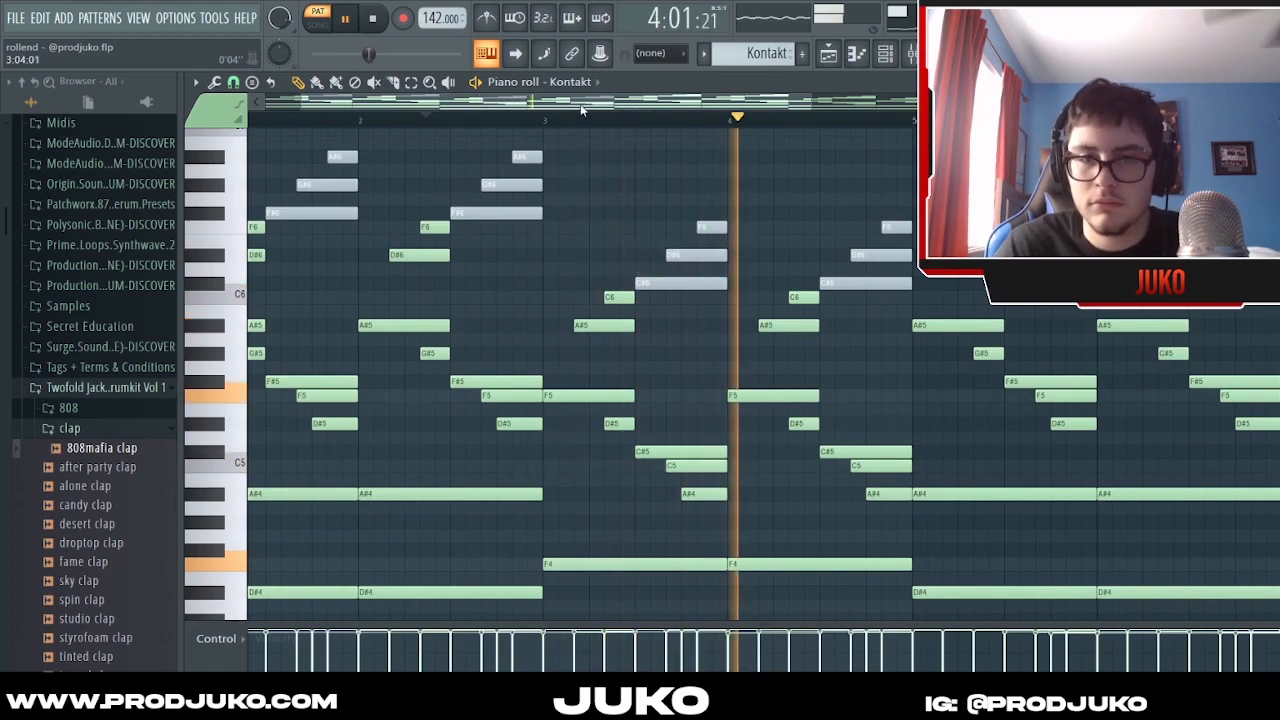
key("space")
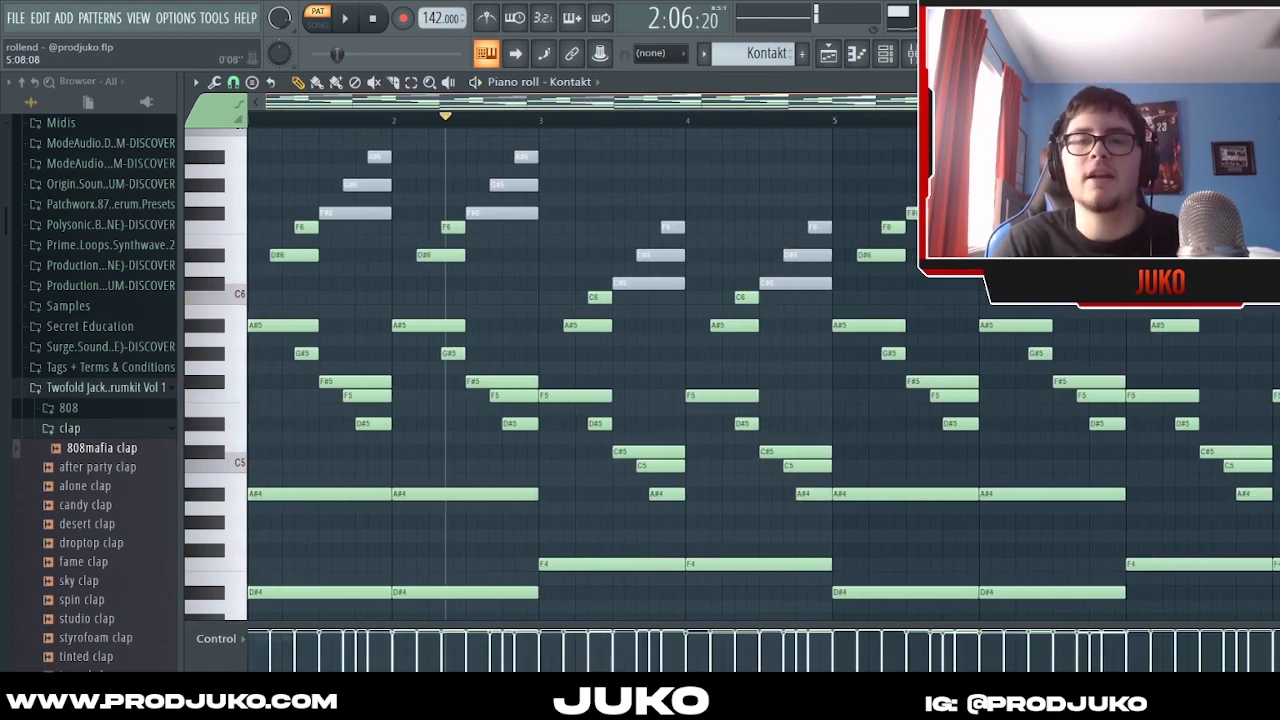
Step: Review the HalfTime effect on mixer Insert 1 and close its window
scroll(808, 109, "down", 3)
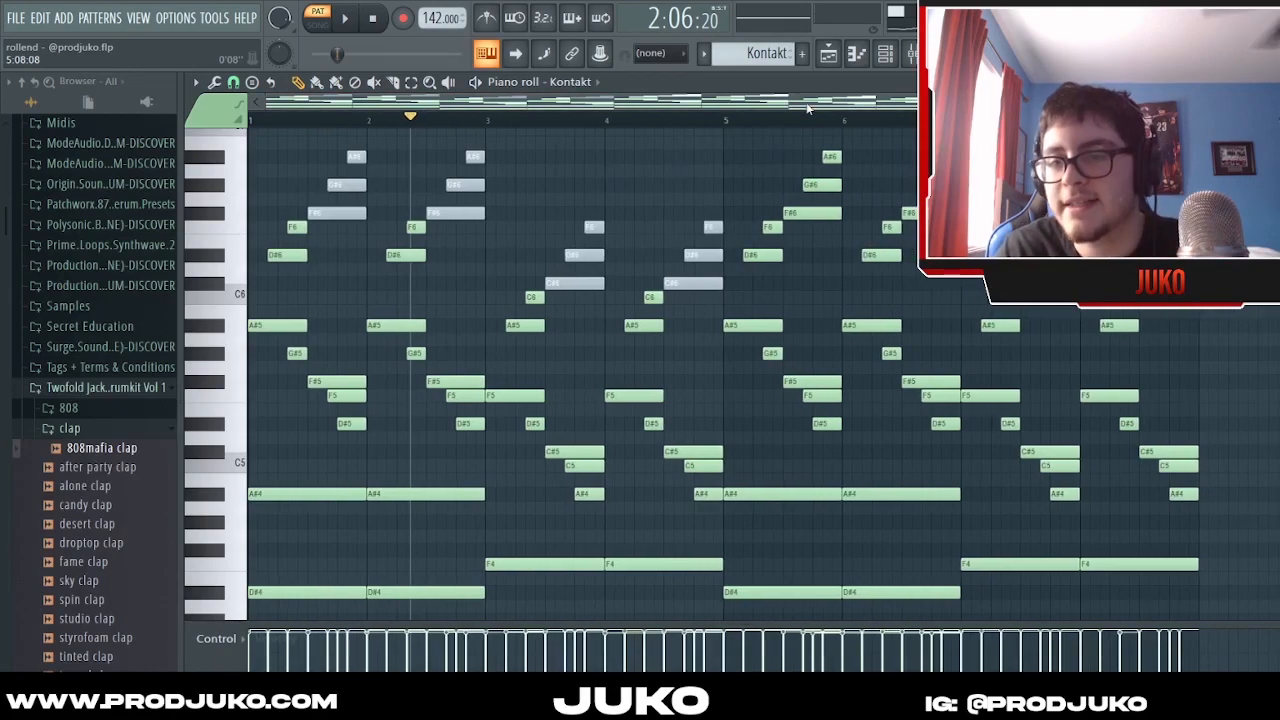
scroll(808, 109, "down", 2)
scroll(368, 192, "up", 3)
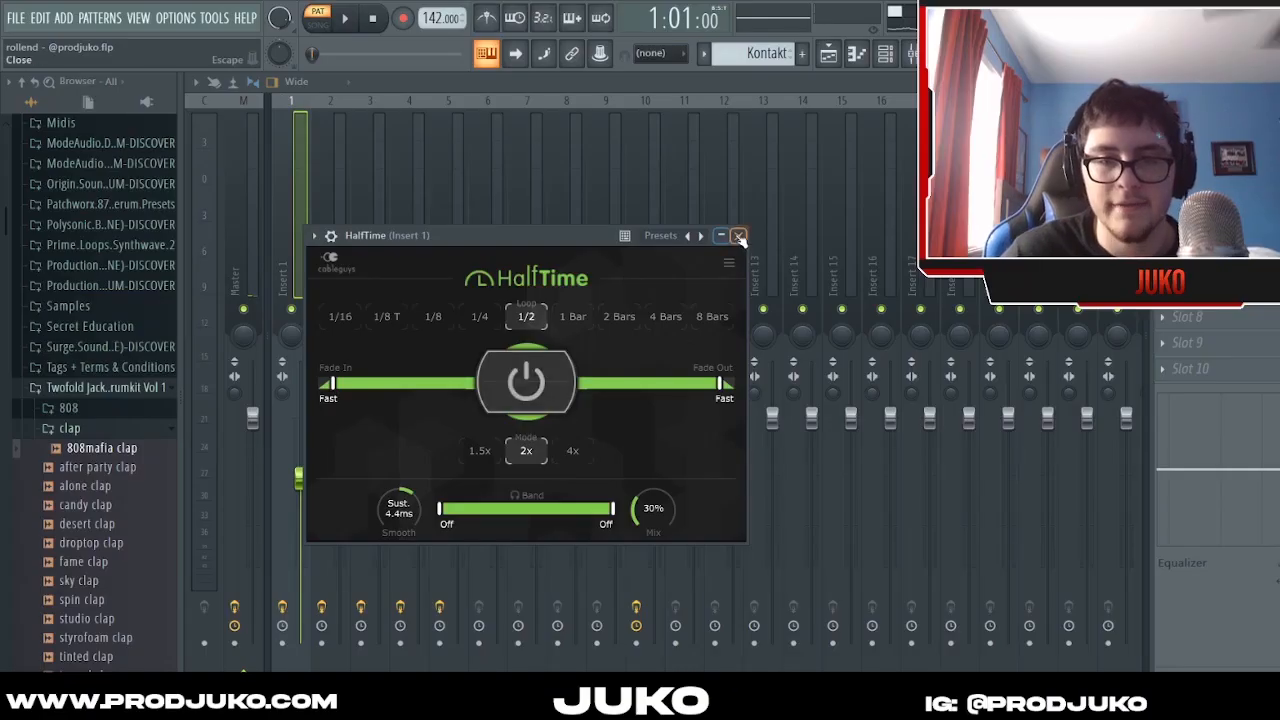
left_click(739, 237)
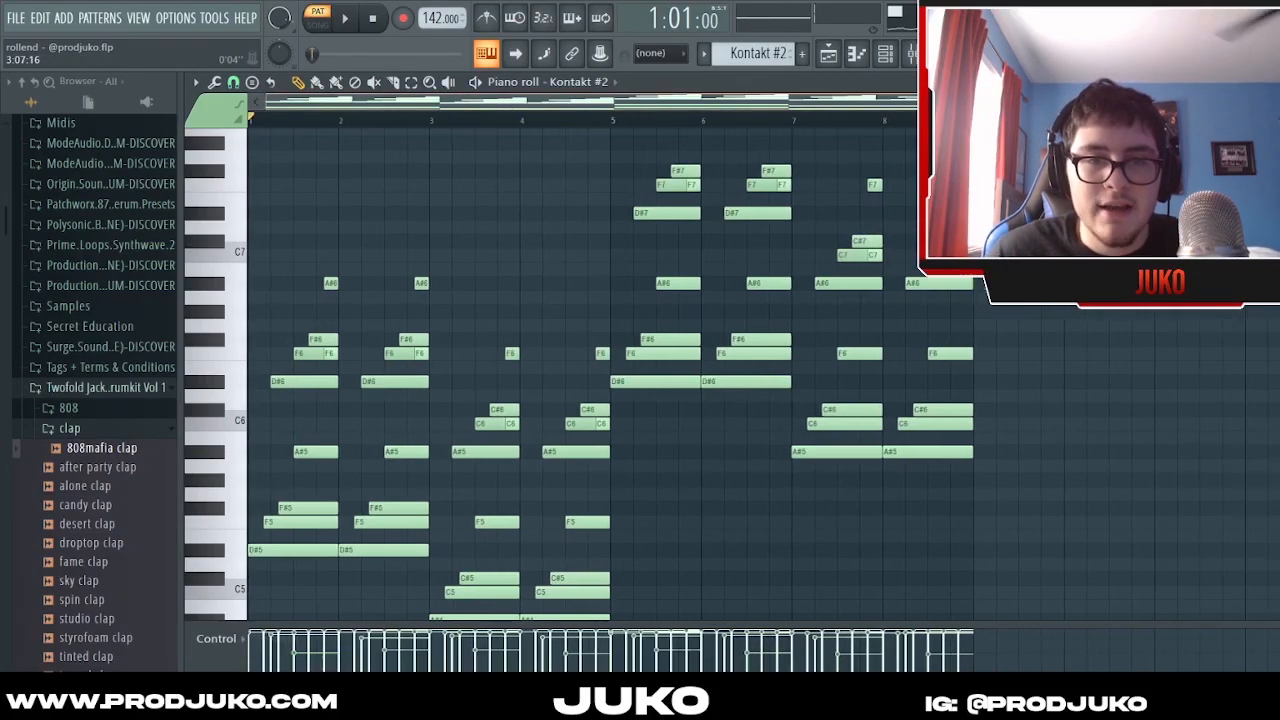
Step: Check the NOIRE Felt piano loaded in Kontakt #2 and close the plugin window
left_click(576, 88)
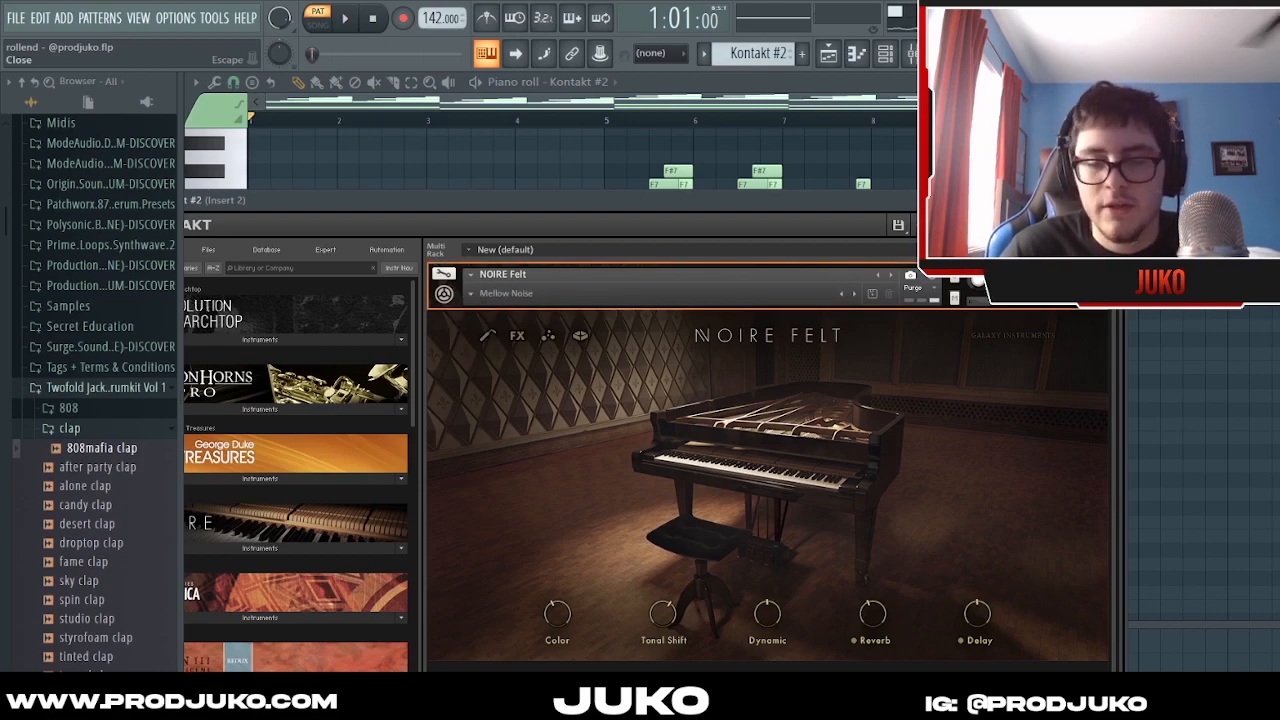
left_click(1114, 200)
scroll(659, 105, "up", 3)
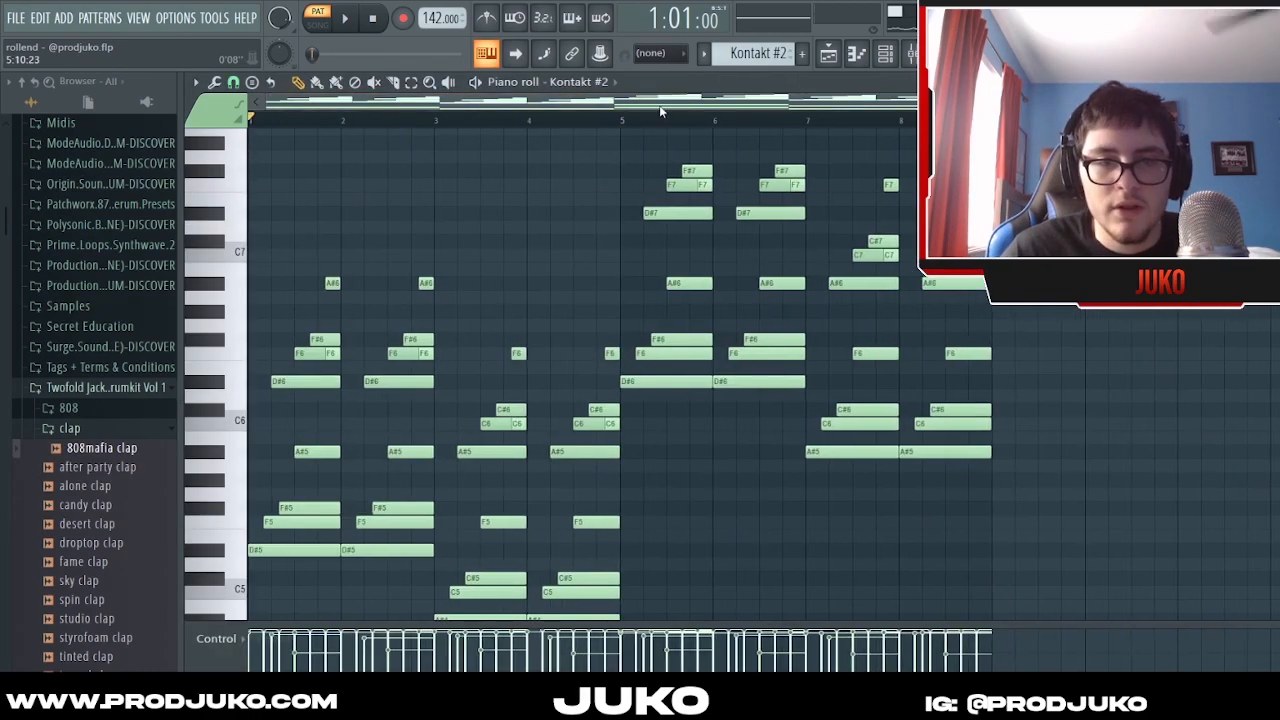
Step: Play the Kontakt #2 piano pattern and examine its lower and upper notes
key("space")
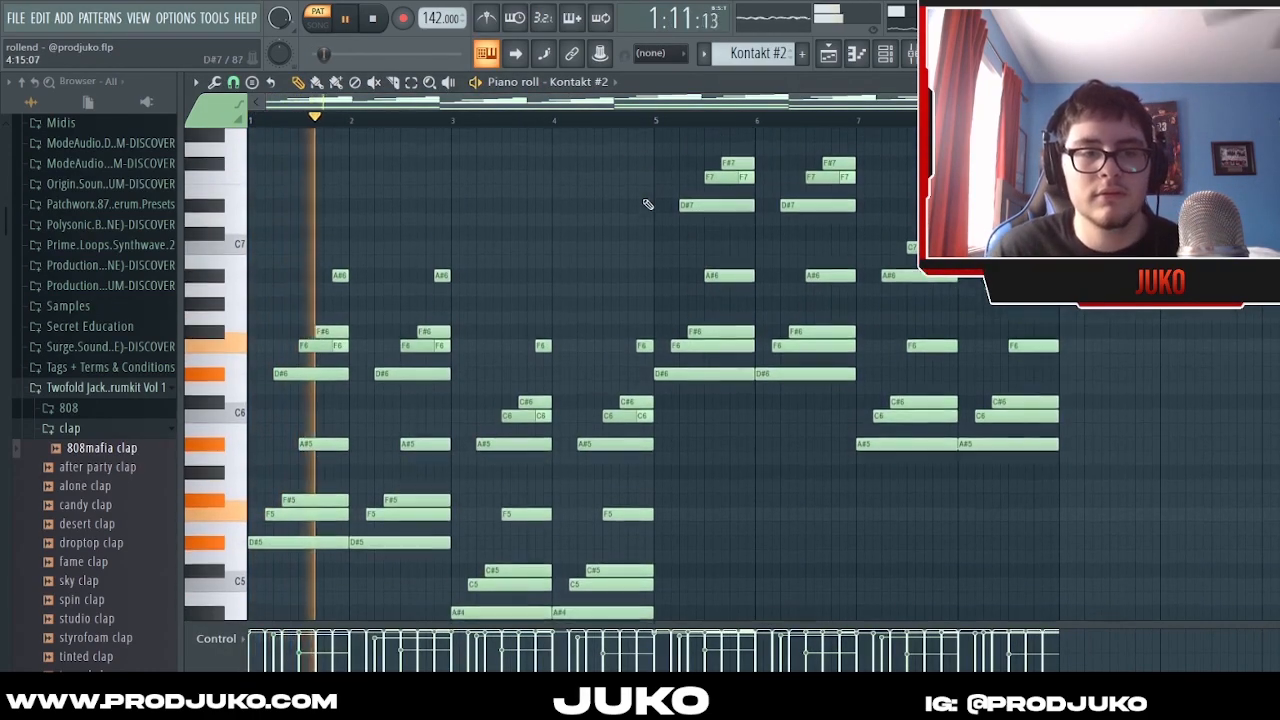
scroll(647, 204, "down", 3)
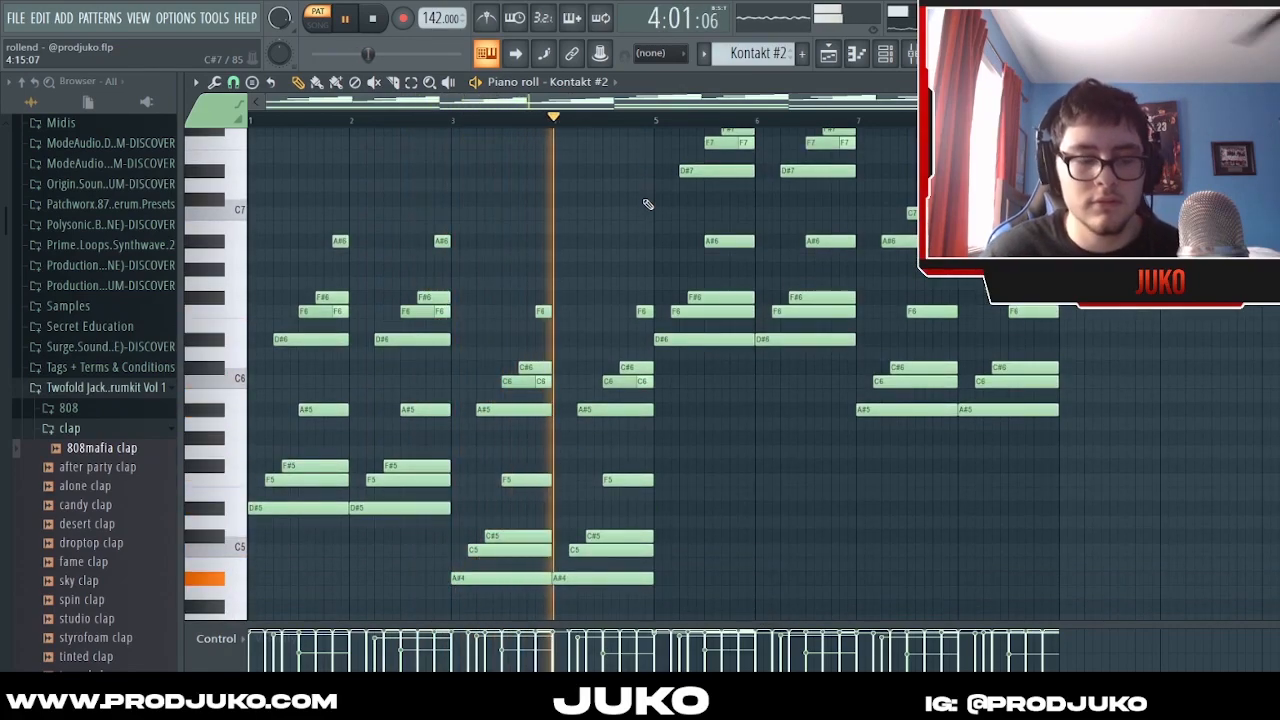
scroll(535, 210, "up", 9)
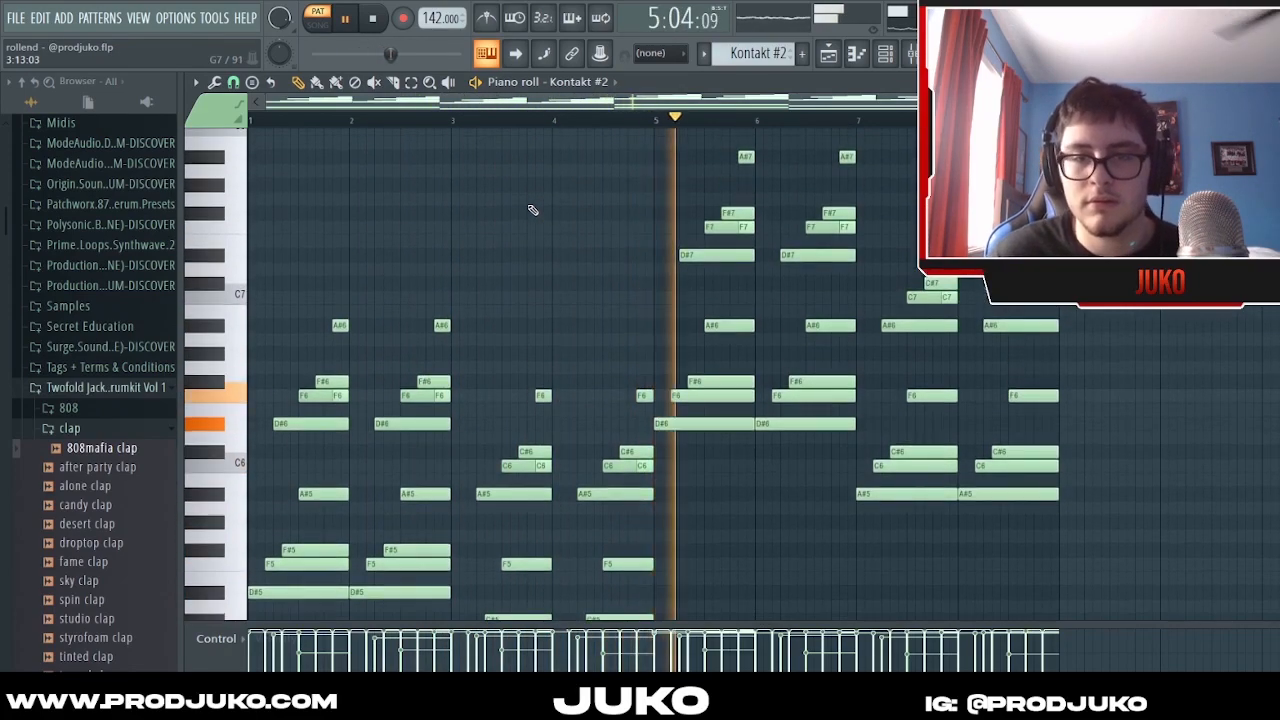
scroll(533, 210, "up", 3)
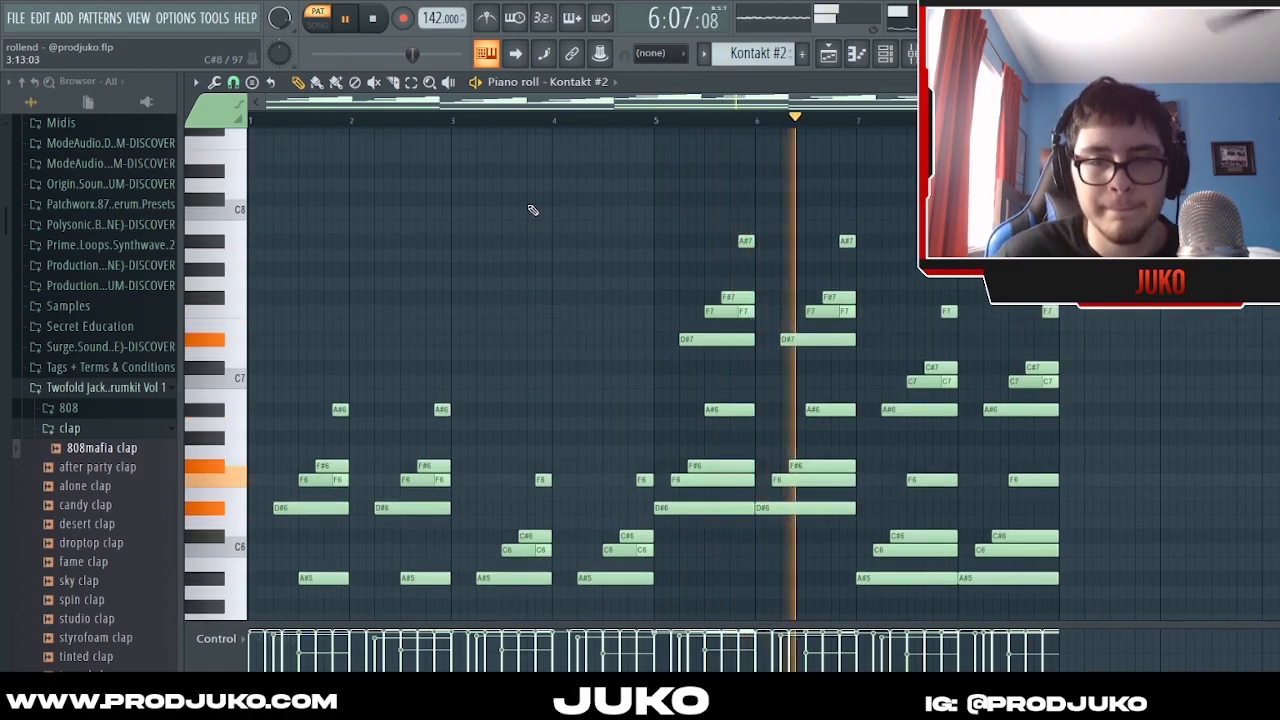
scroll(533, 210, "down", 3)
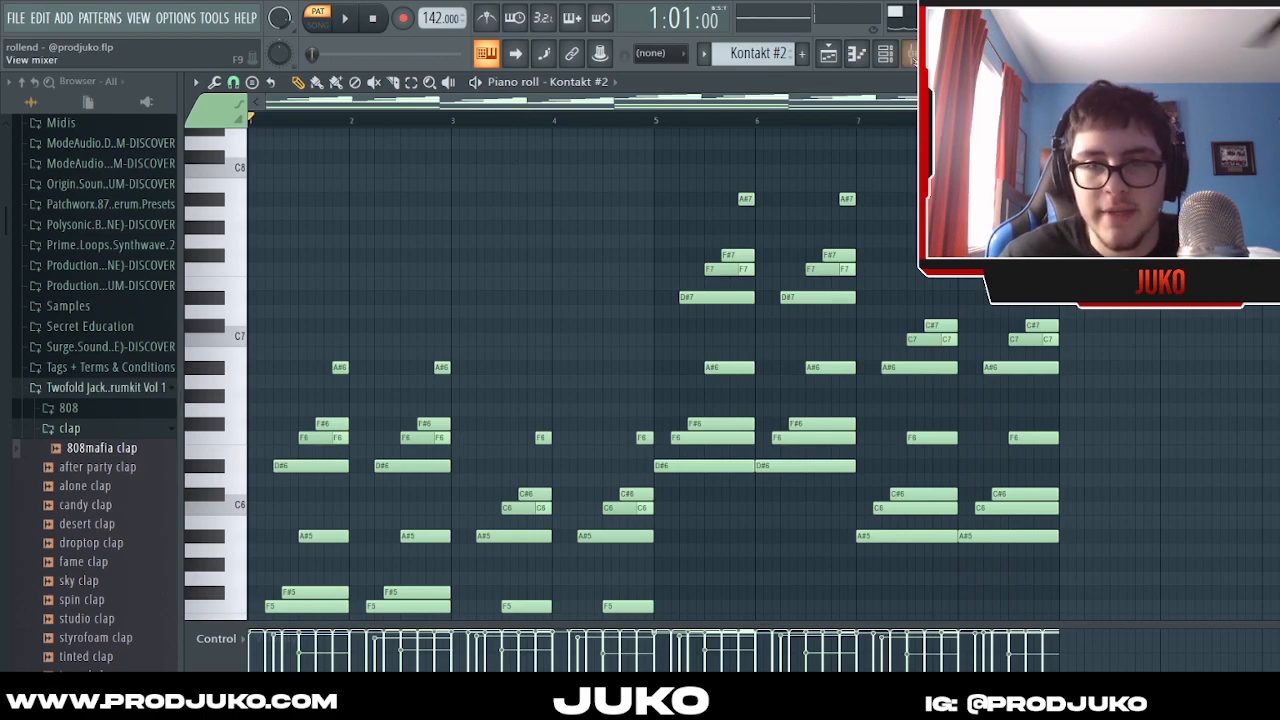
Step: Compare the notes in the Kontakt piano roll with those in the Kontakt #2 piano roll
left_click(885, 54)
left_click(793, 417)
scroll(629, 323, "down", 5)
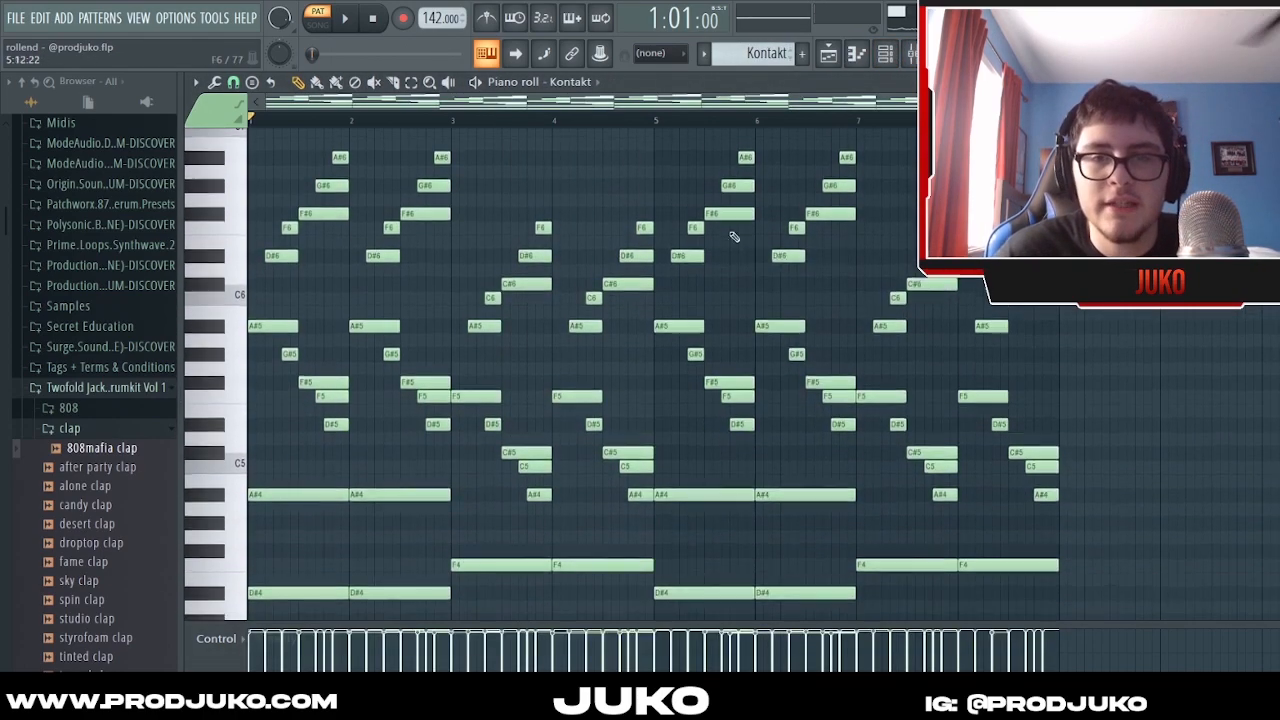
key("F6")
scroll(757, 54, "down", 1)
left_click(807, 435)
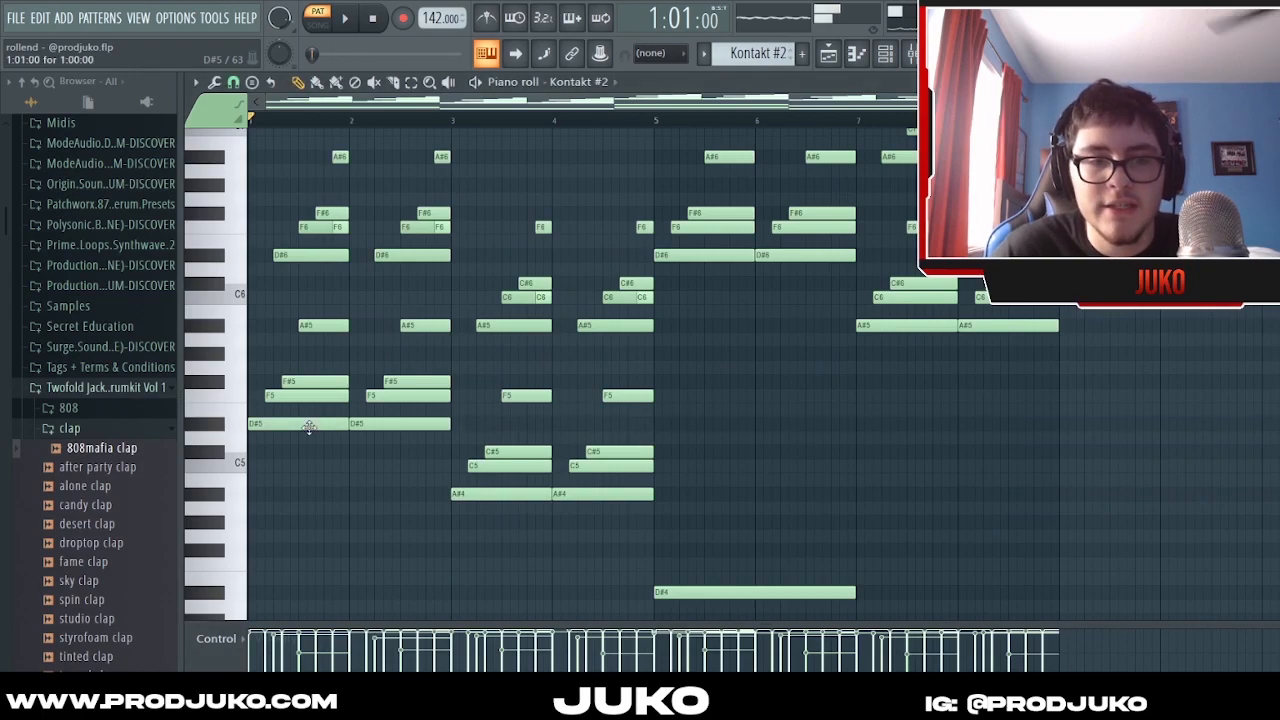
Step: Examine the first four bars of Kontakt #2, marking out the notes in bars 3 and 4 without editing them
scroll(365, 316, "up", 1)
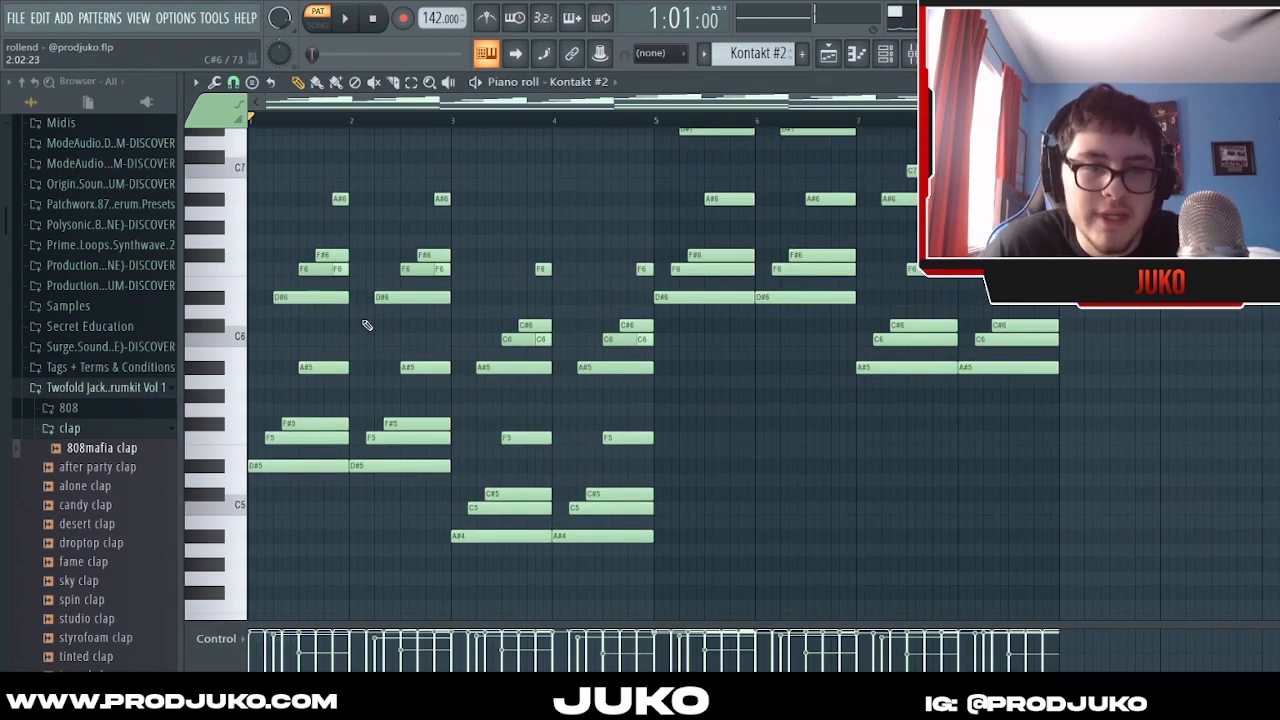
scroll(367, 325, "down", 1)
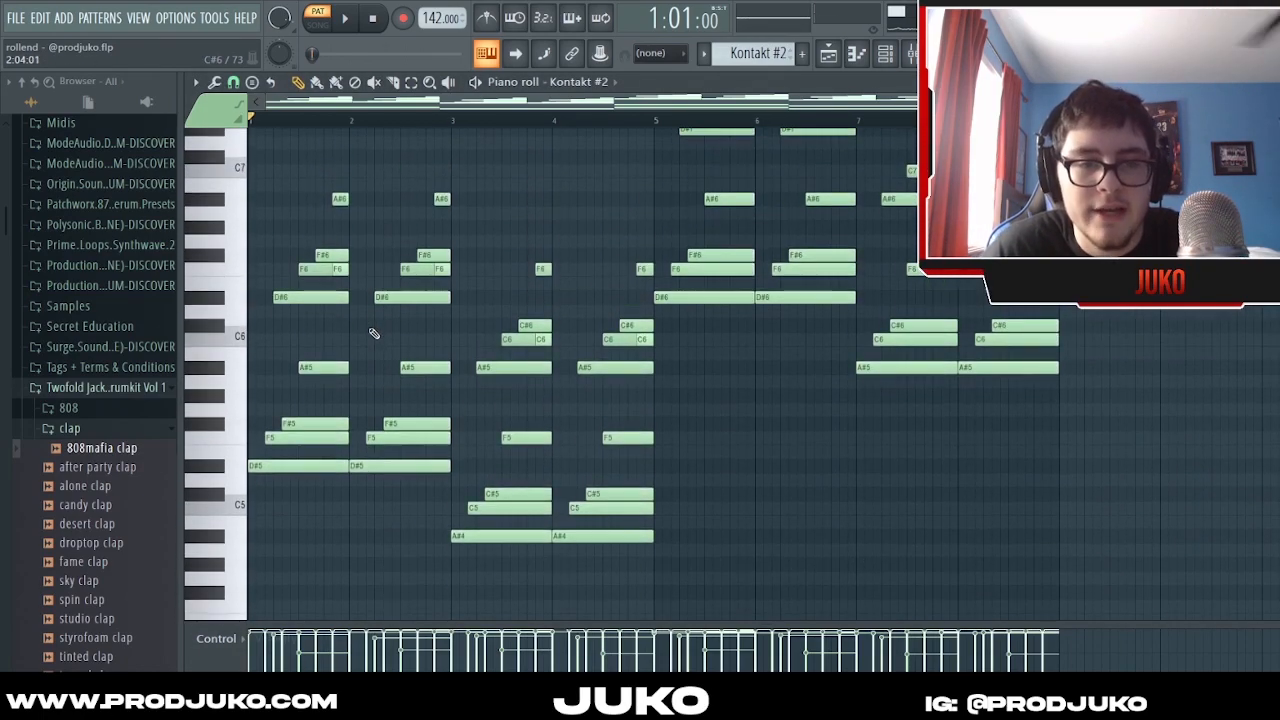
scroll(374, 333, "up", 1)
left_click_drag(477, 251, 634, 545)
left_click(437, 170)
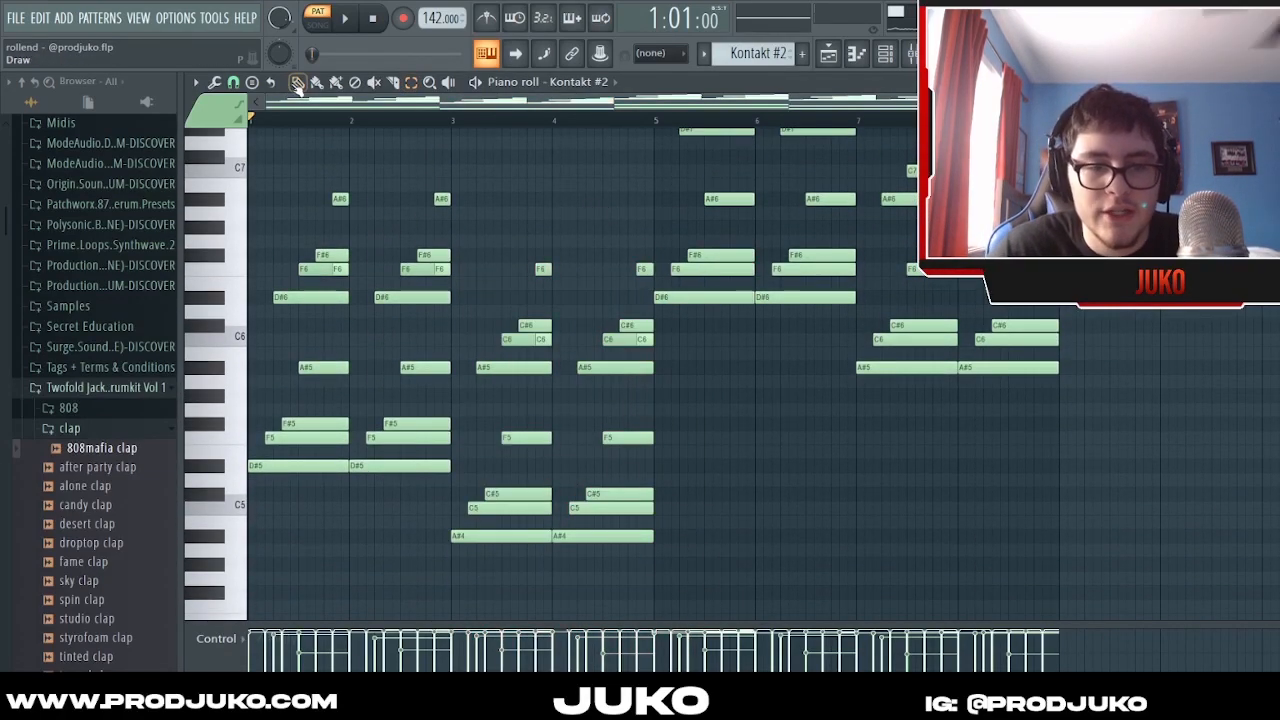
Step: Check the Fruity parametric EQ 2 curve on mixer Insert 2, then close the effect windows
left_click(910, 53)
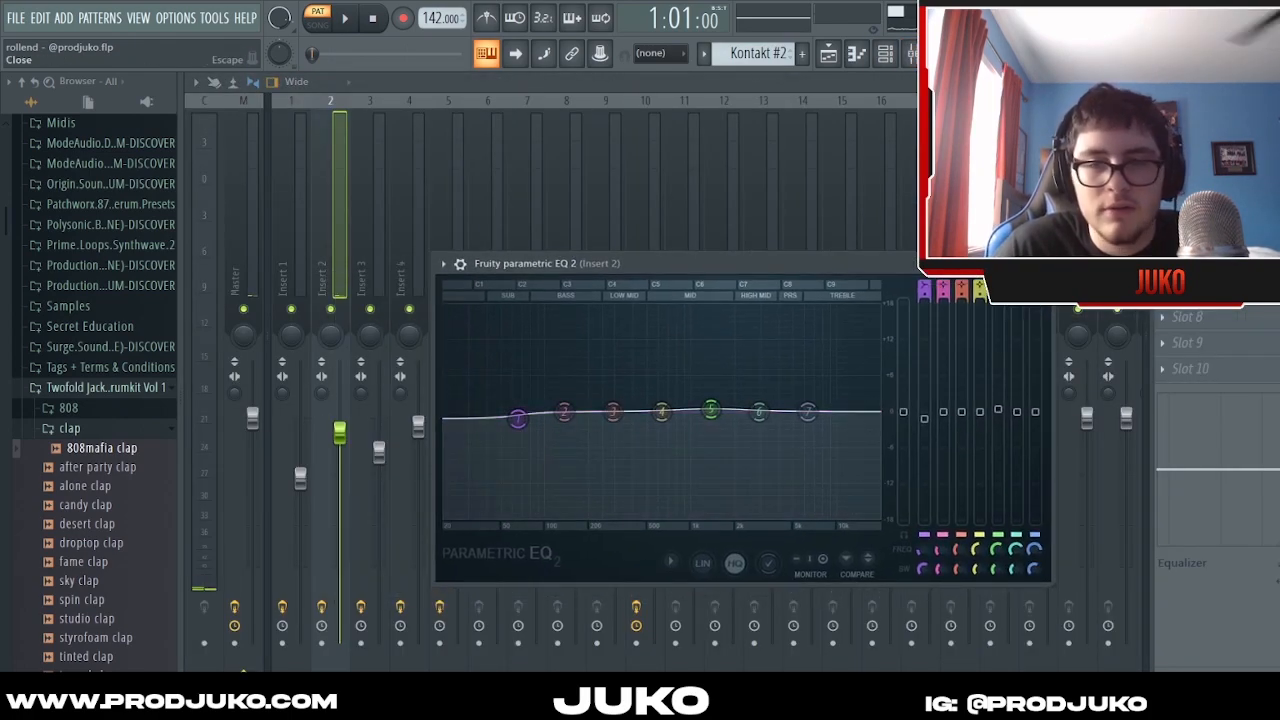
left_click(1043, 264)
left_click(1188, 136)
left_click(807, 304)
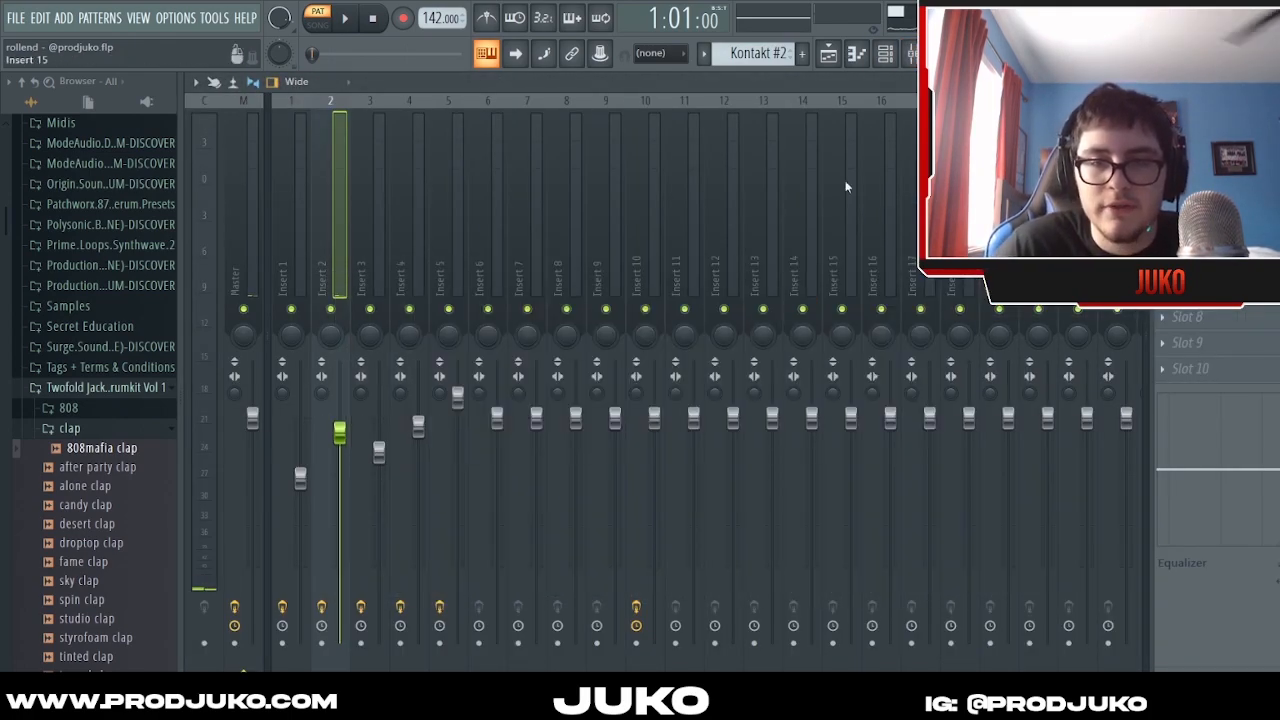
Step: Check the Strawberry Sustains patch in Kontakt #3 and its Voices of Gaia library, then close the plugin window
left_click(910, 53)
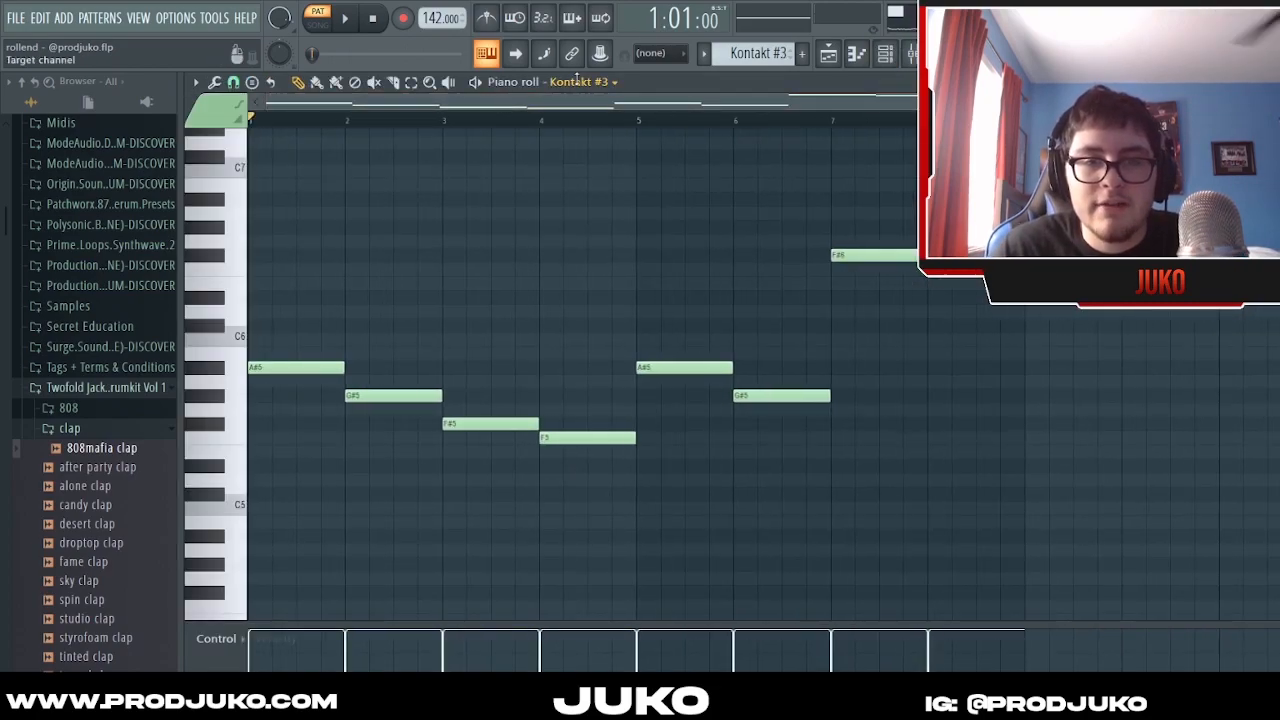
left_click(577, 80)
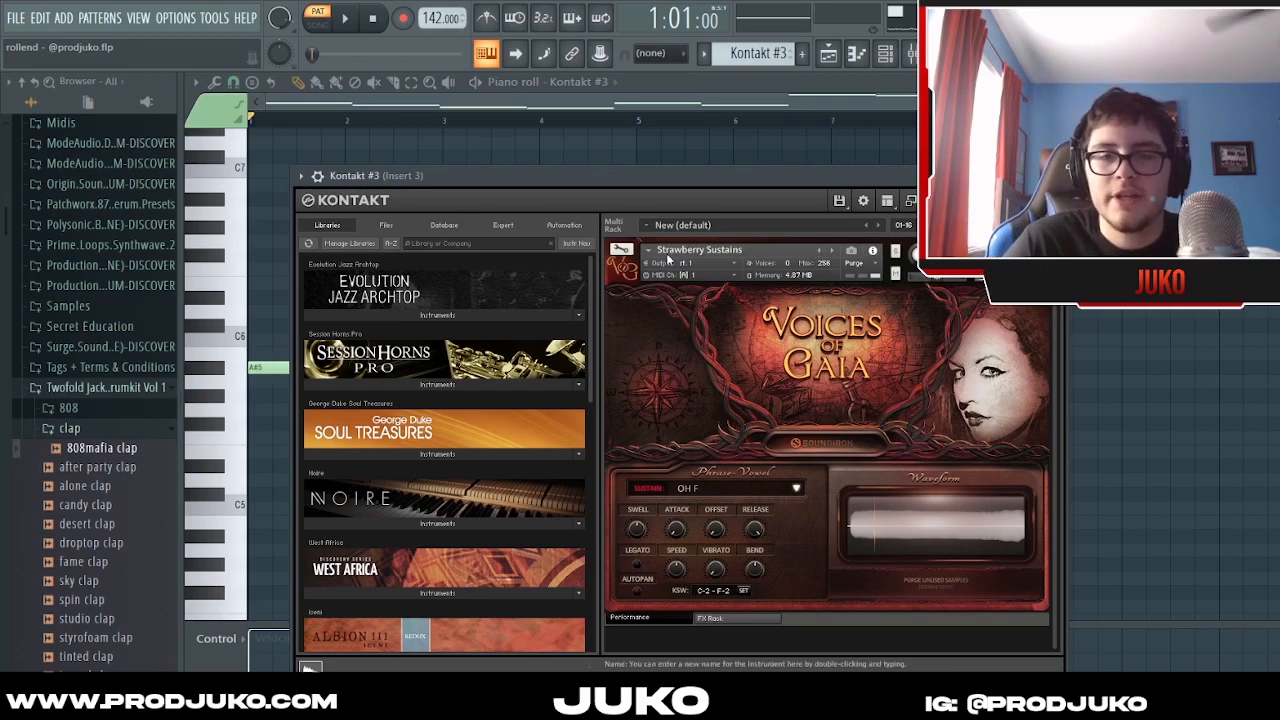
left_click_drag(703, 190, 773, 179)
scroll(528, 443, "down", 4)
left_click(449, 423)
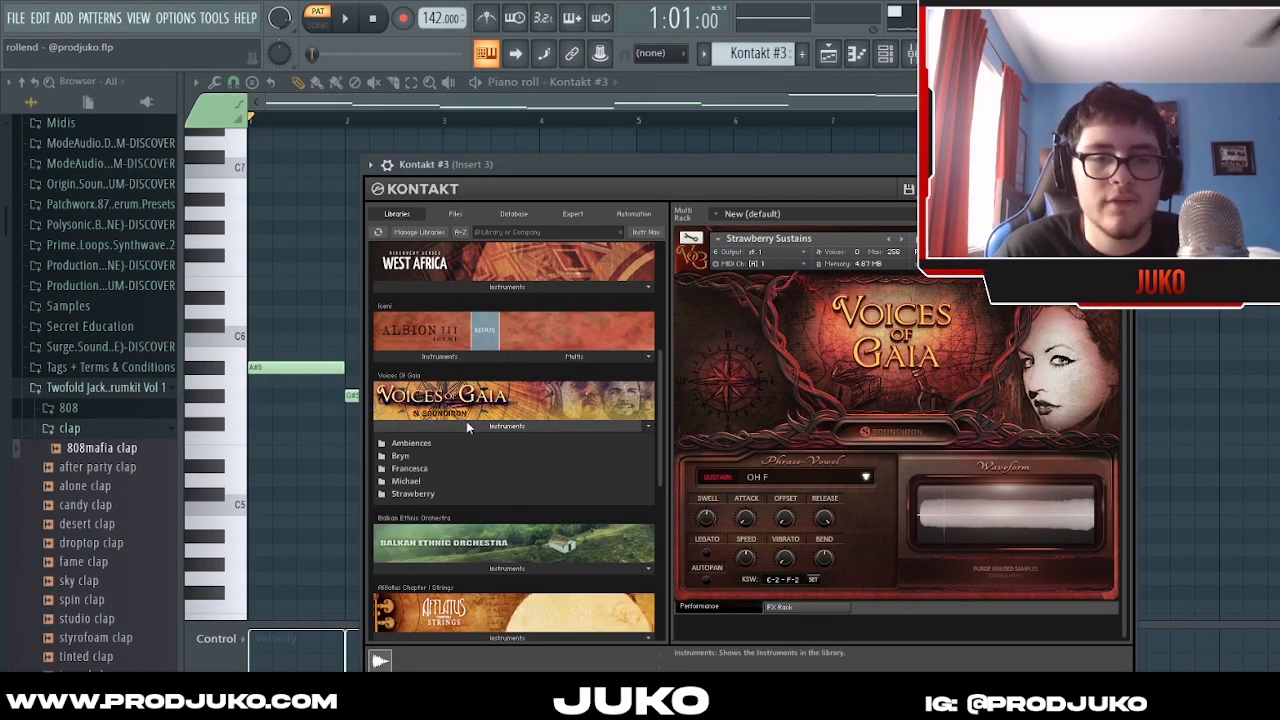
left_click(468, 427)
left_click_drag(836, 160, 792, 168)
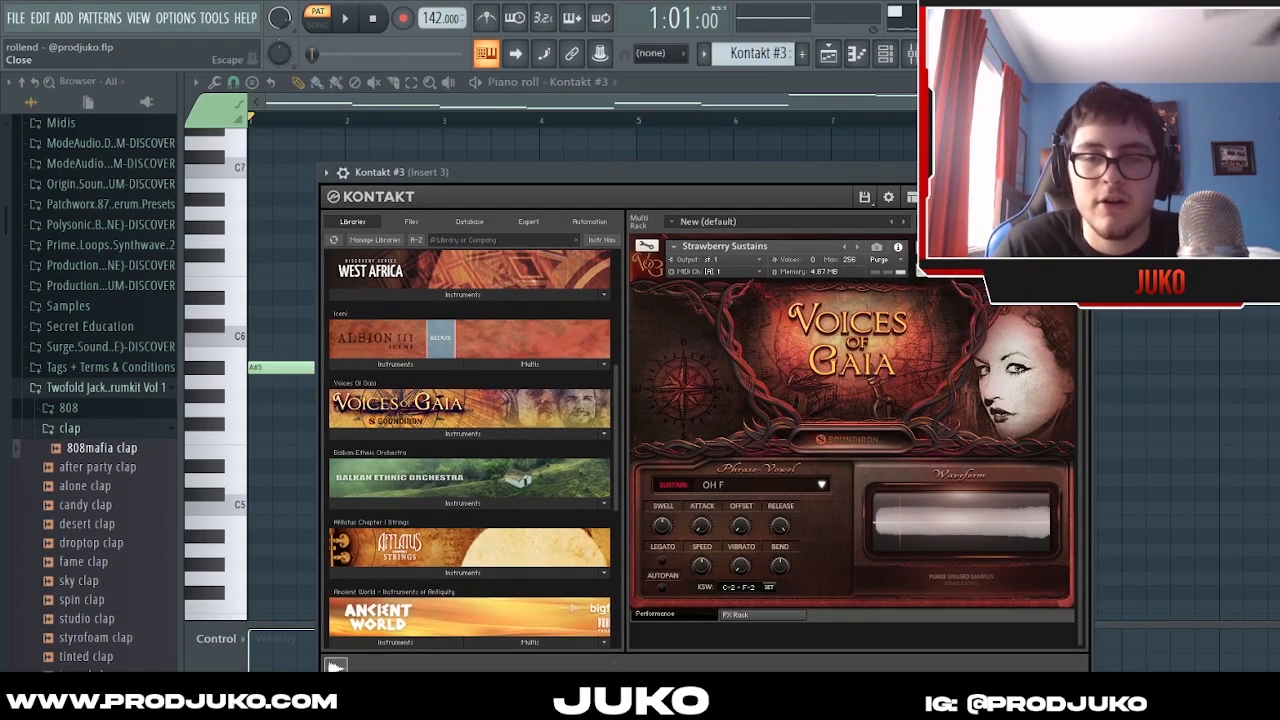
left_click(1080, 172)
Step: Play the Kontakt #3 pattern through its piano roll and stop playback
scroll(590, 108, "up", 1)
left_click_drag(586, 107, 557, 106)
key("space")
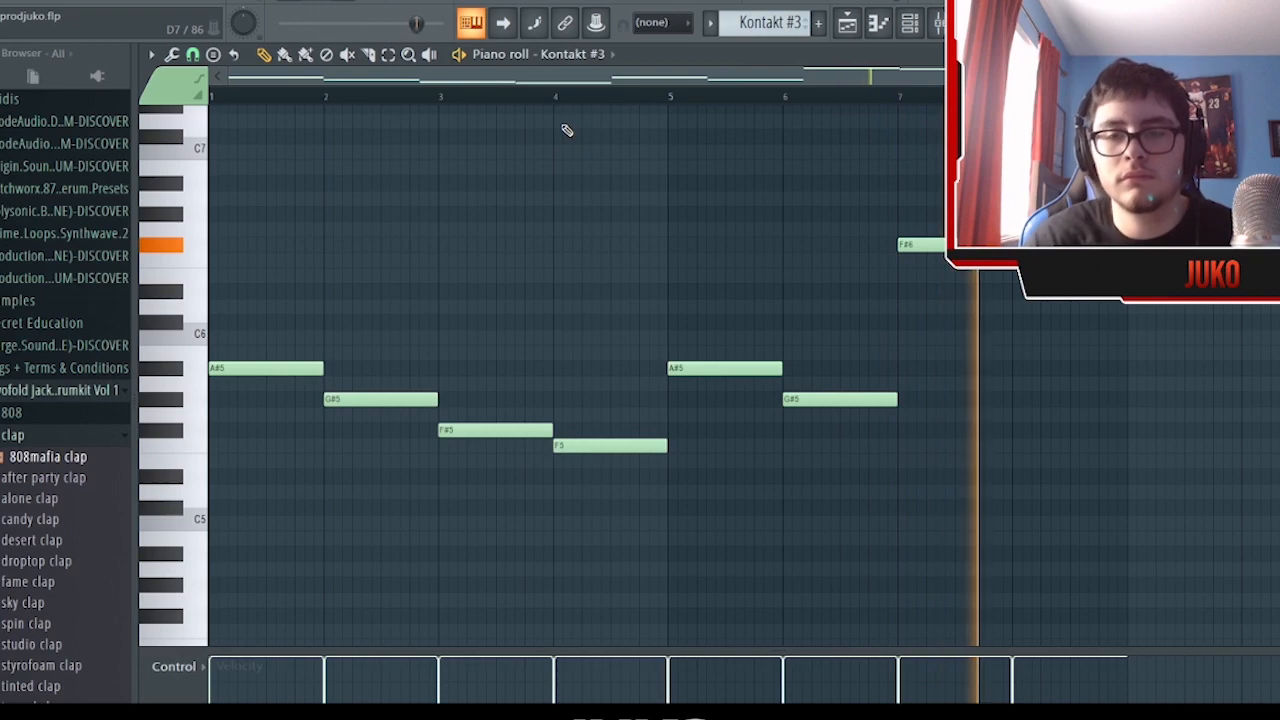
key("space")
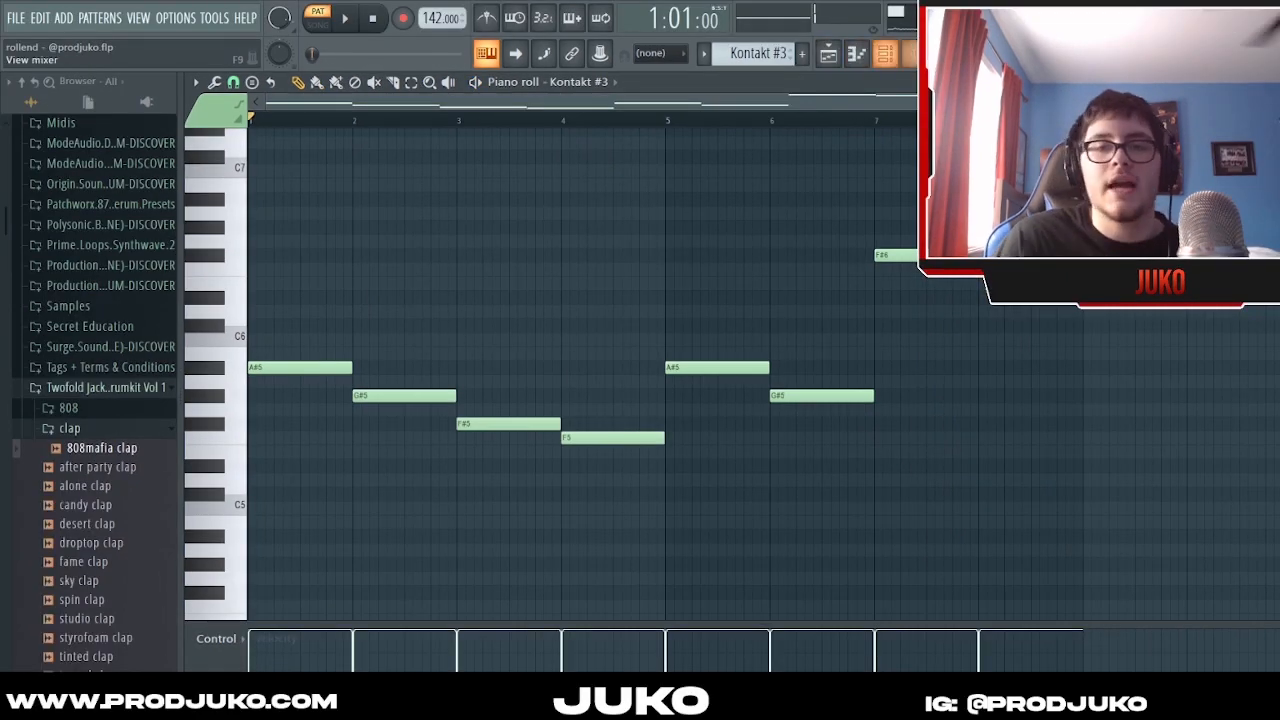
Step: Inspect the Fruity Reeverb 2 settings on mixer Insert 3 and close the effect
left_click(938, 22)
left_click(343, 191)
left_click(354, 189)
left_click(348, 189)
left_click(357, 185)
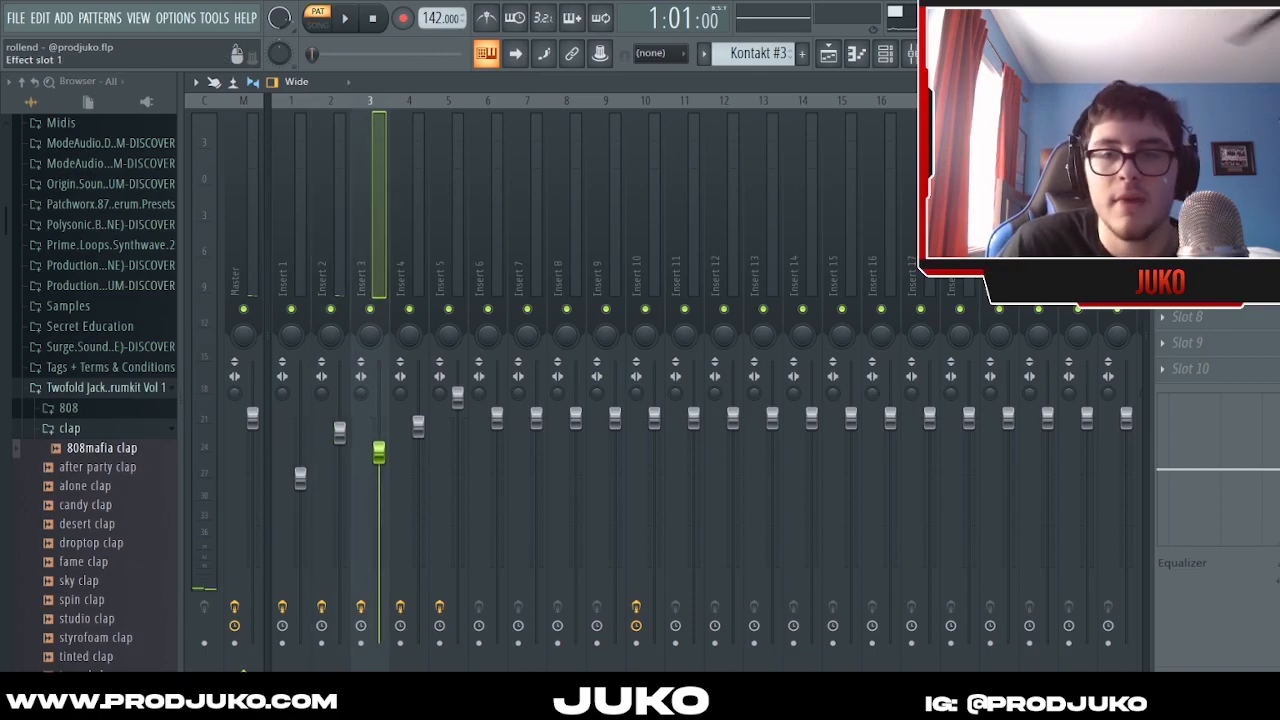
left_click(1190, 134)
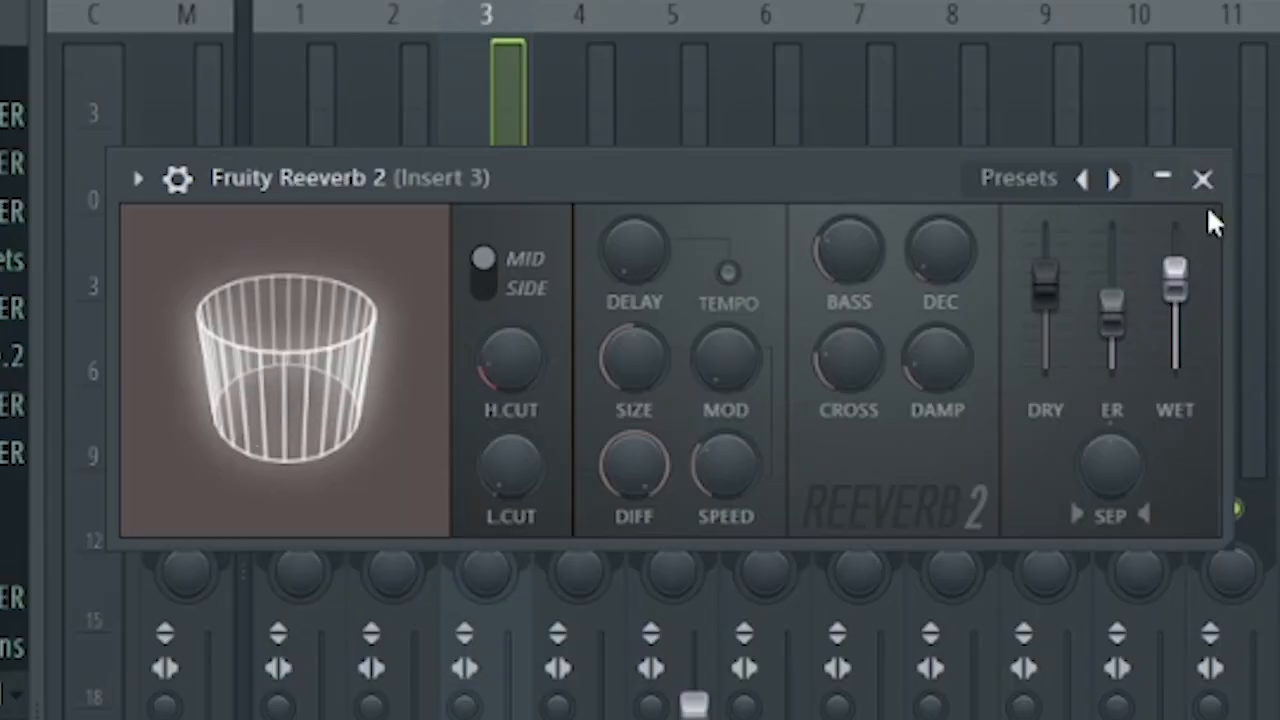
left_click(672, 169)
Step: Open the SRX STRINGS piano roll, check the instrument's loaded patch and close its window
key("F6")
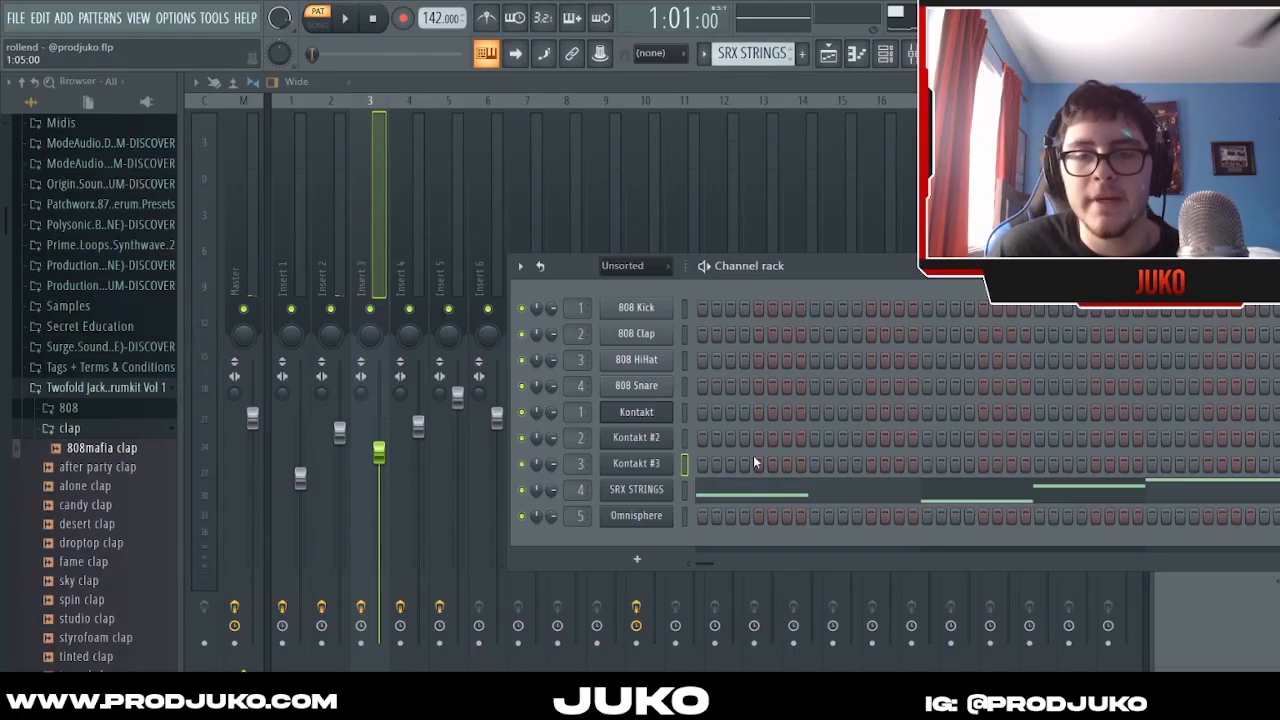
left_click(770, 491)
left_click(605, 86)
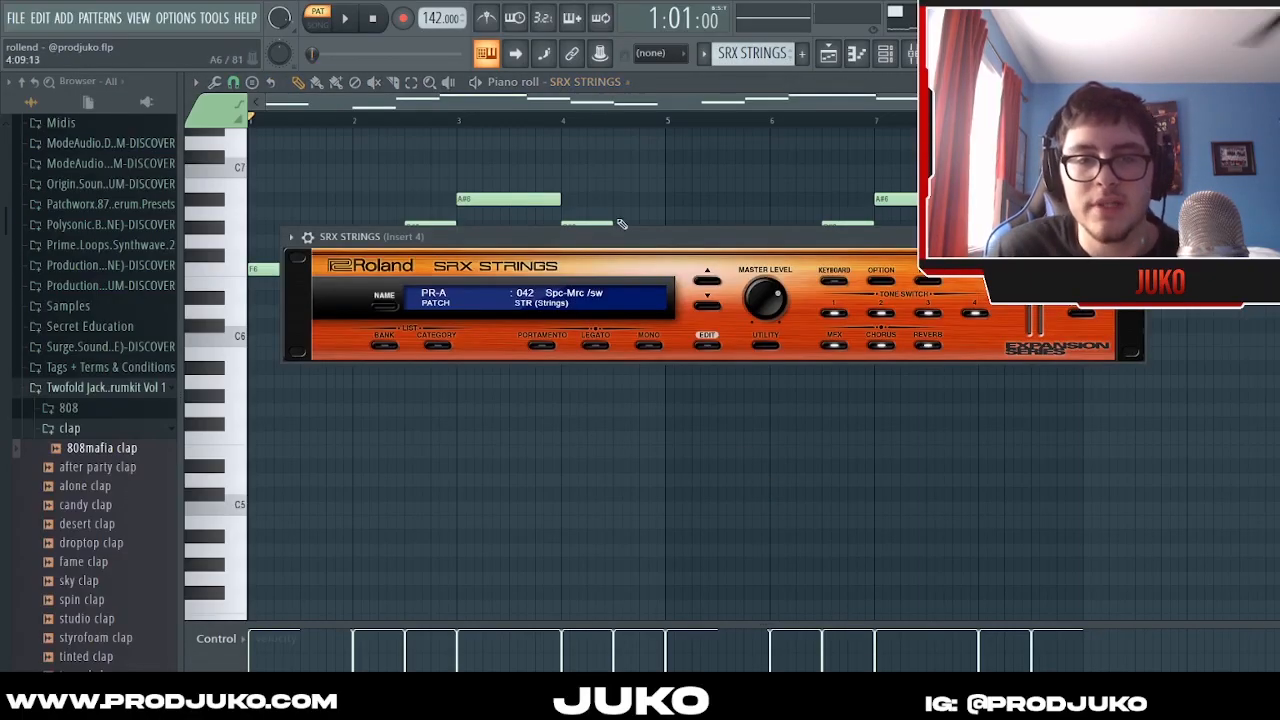
left_click_drag(618, 197, 643, 183)
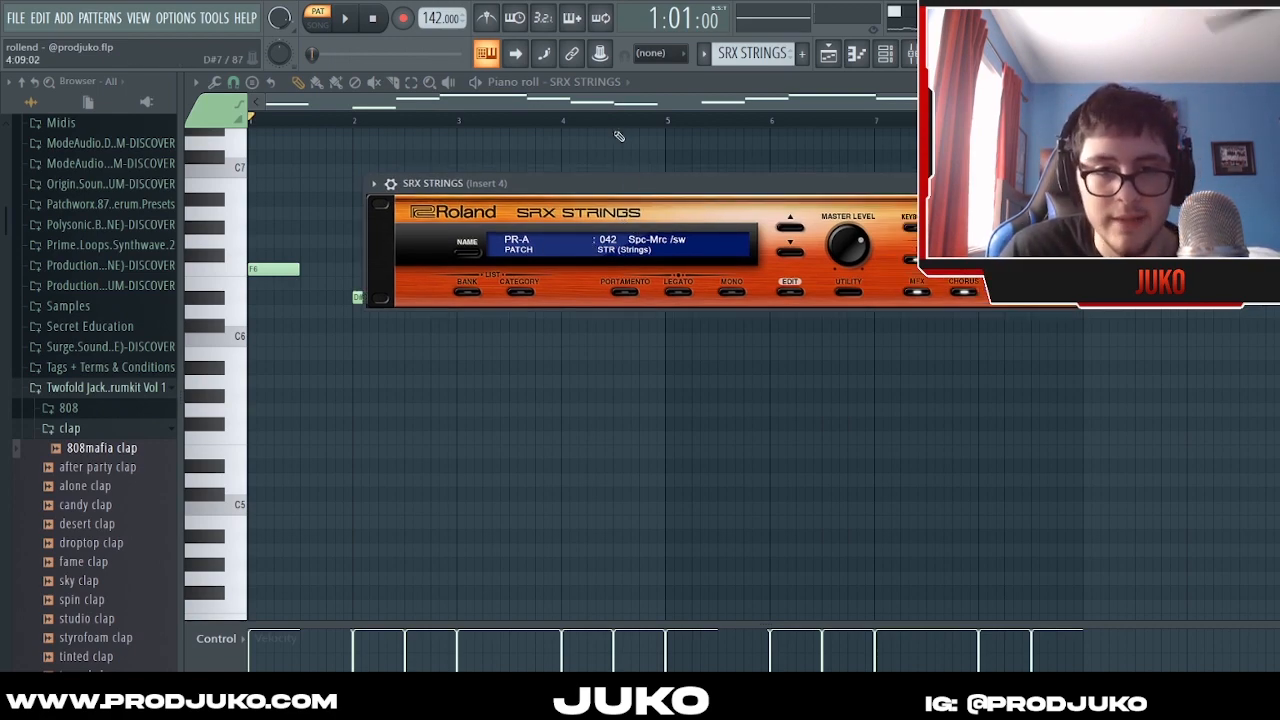
key("Escape")
Step: Play the SRX STRINGS pattern and examine its notes in the piano roll
scroll(621, 143, "down", 5)
scroll(646, 180, "up", 1)
key("space")
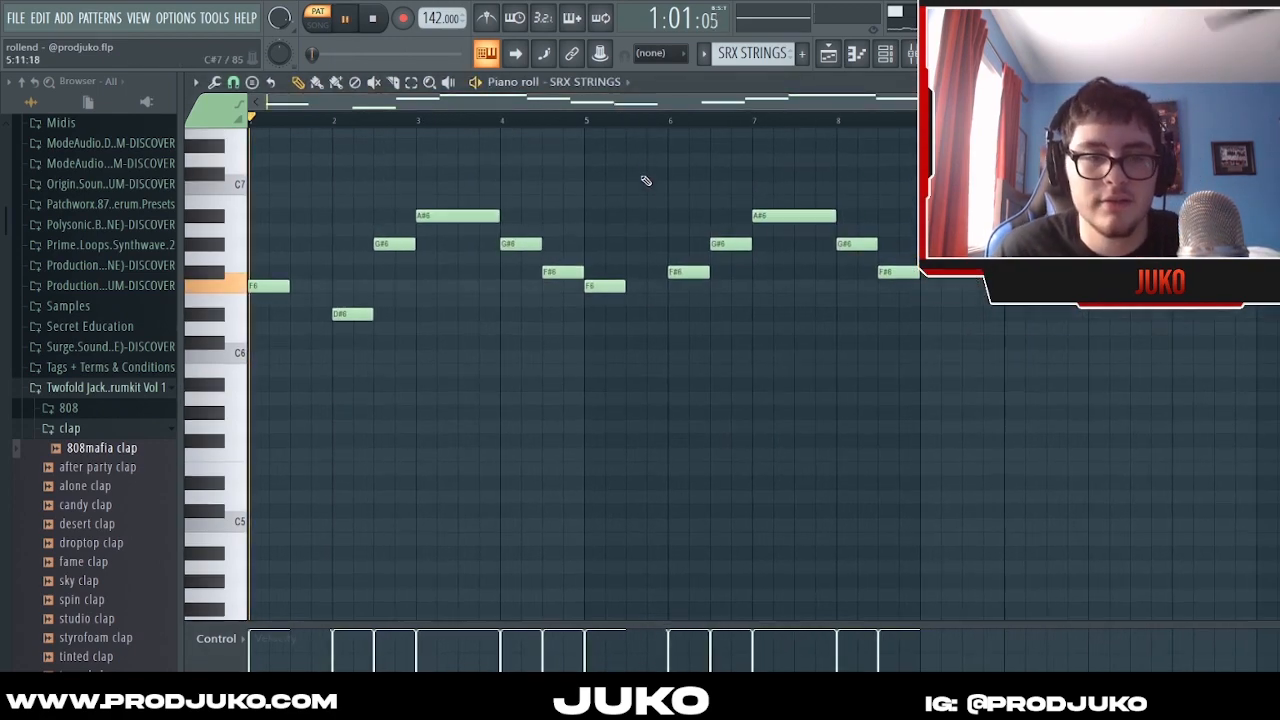
scroll(646, 180, "up", 1)
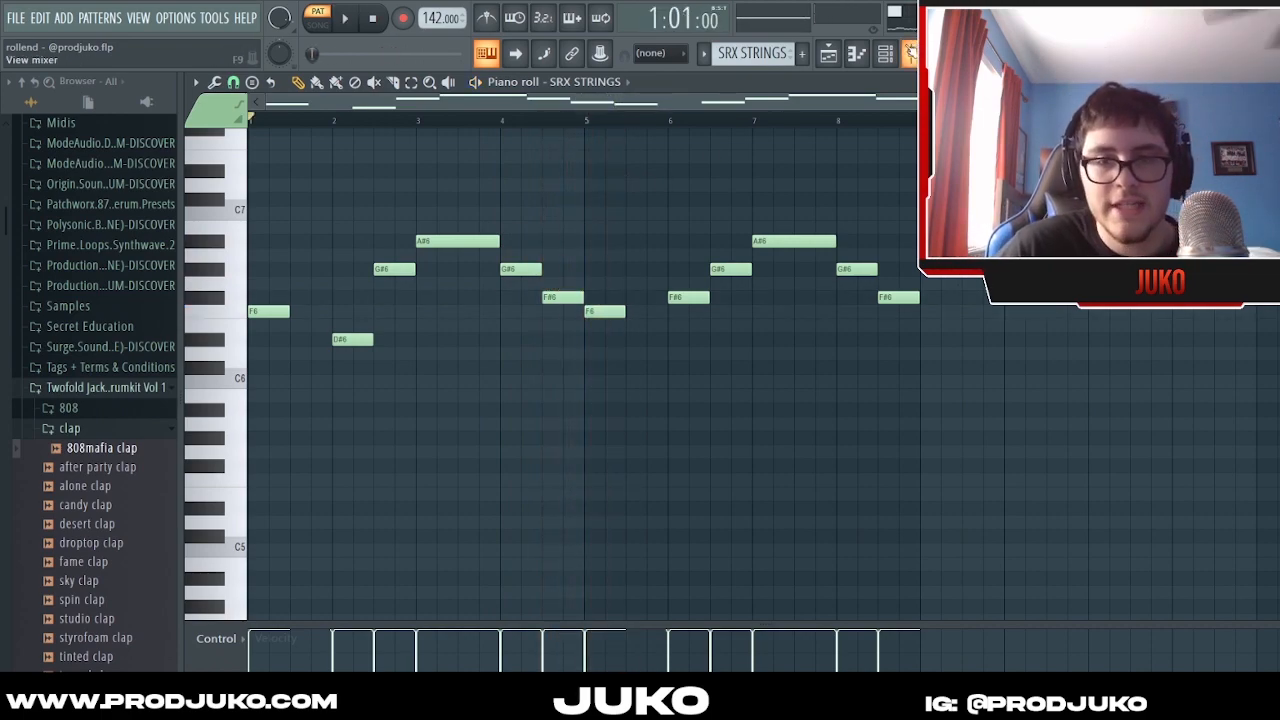
Step: Check the Fruity parametric EQ 2 curve and the second effect slot on mixer Insert 4
left_click(912, 54)
left_click(388, 201)
left_click(412, 199)
left_click(1190, 136)
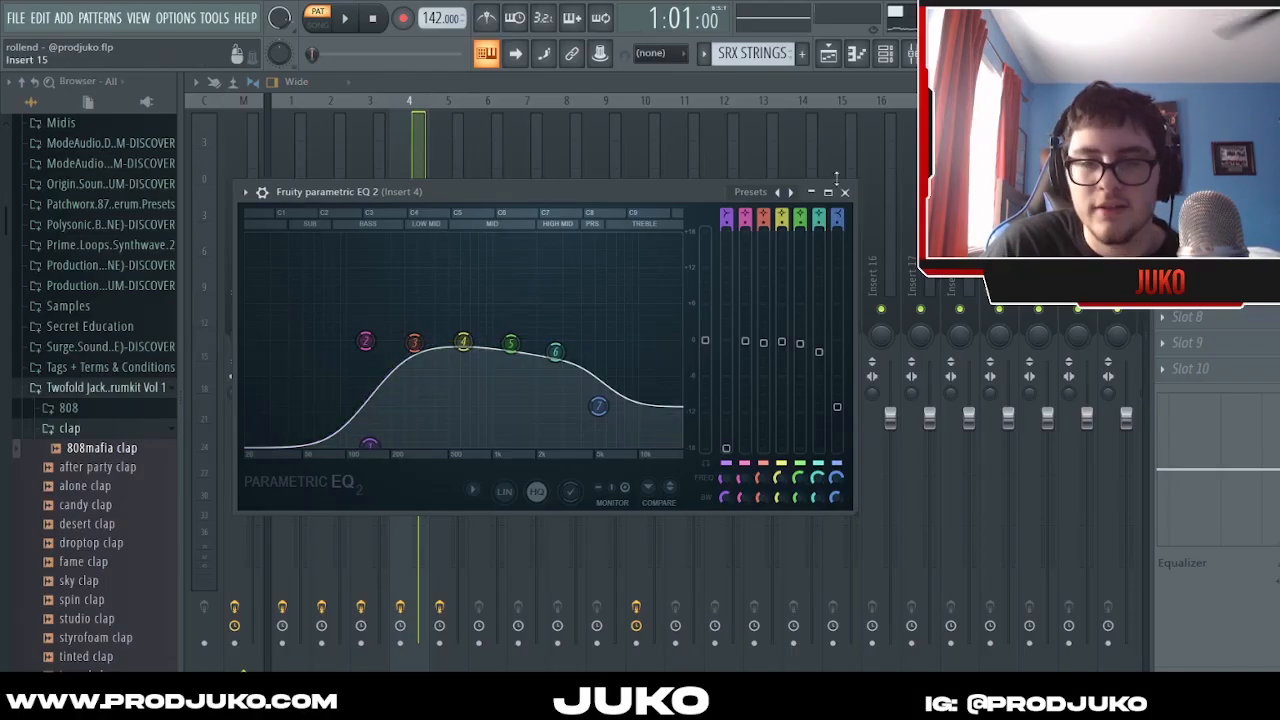
left_click(845, 192)
left_click(1195, 161)
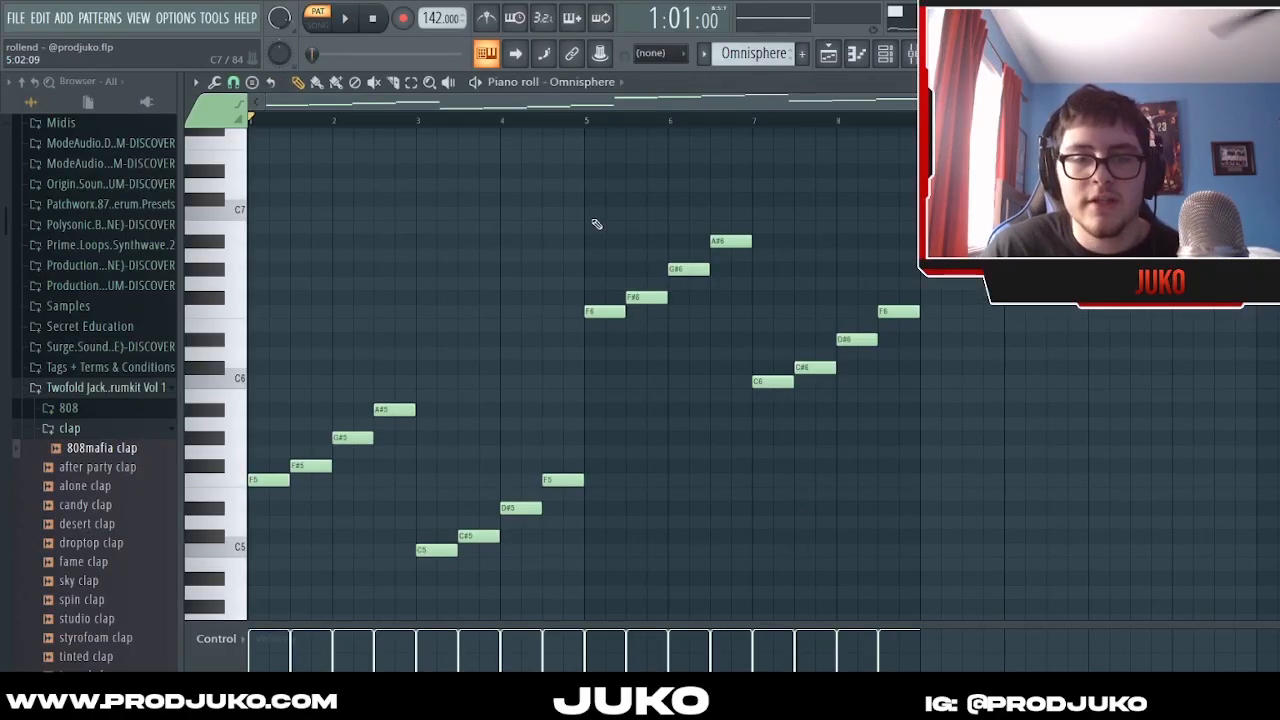
Step: Check the Bell - Hells patch loaded in Omnisphere and close the plugin window
scroll(598, 223, "down", 3)
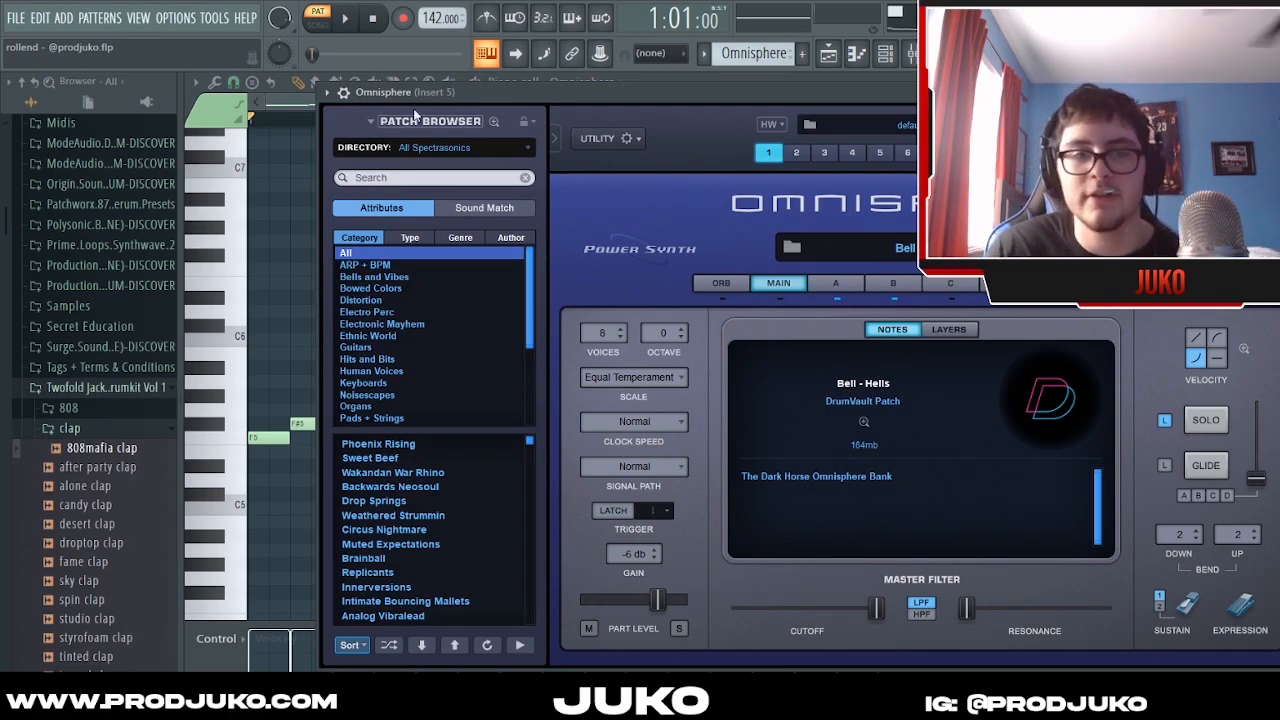
left_click_drag(512, 92, 510, 129)
left_click(508, 109)
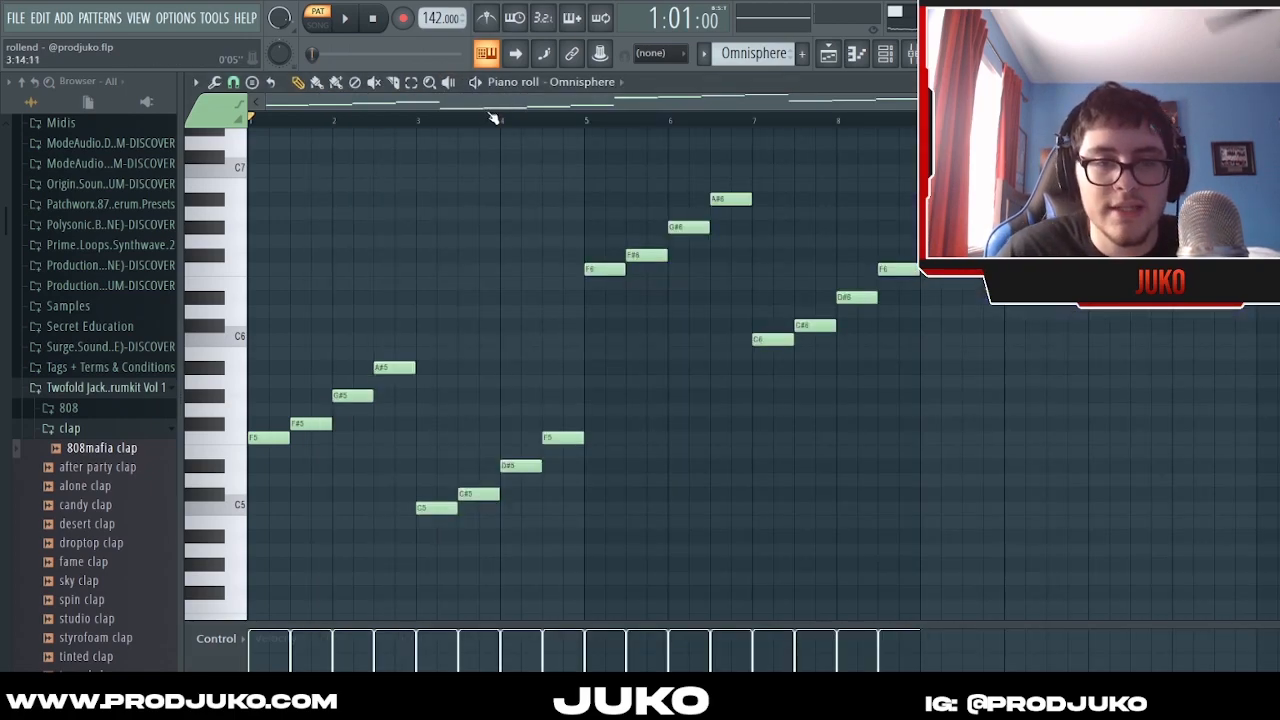
Step: Play the Omnisphere pattern and mark out the note groups in bars 3-4 and 7-8 without editing them
key("space")
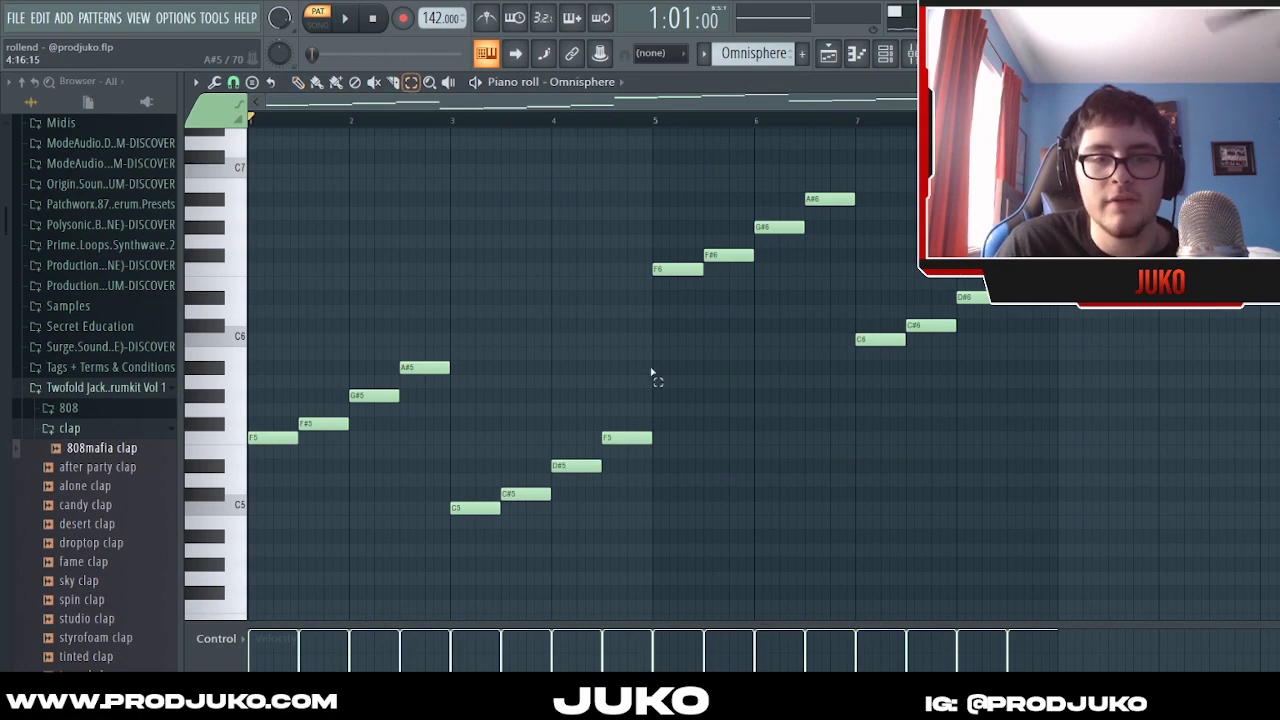
left_click_drag(680, 420, 457, 571)
left_click_drag(1131, 235, 877, 376)
left_click(886, 243)
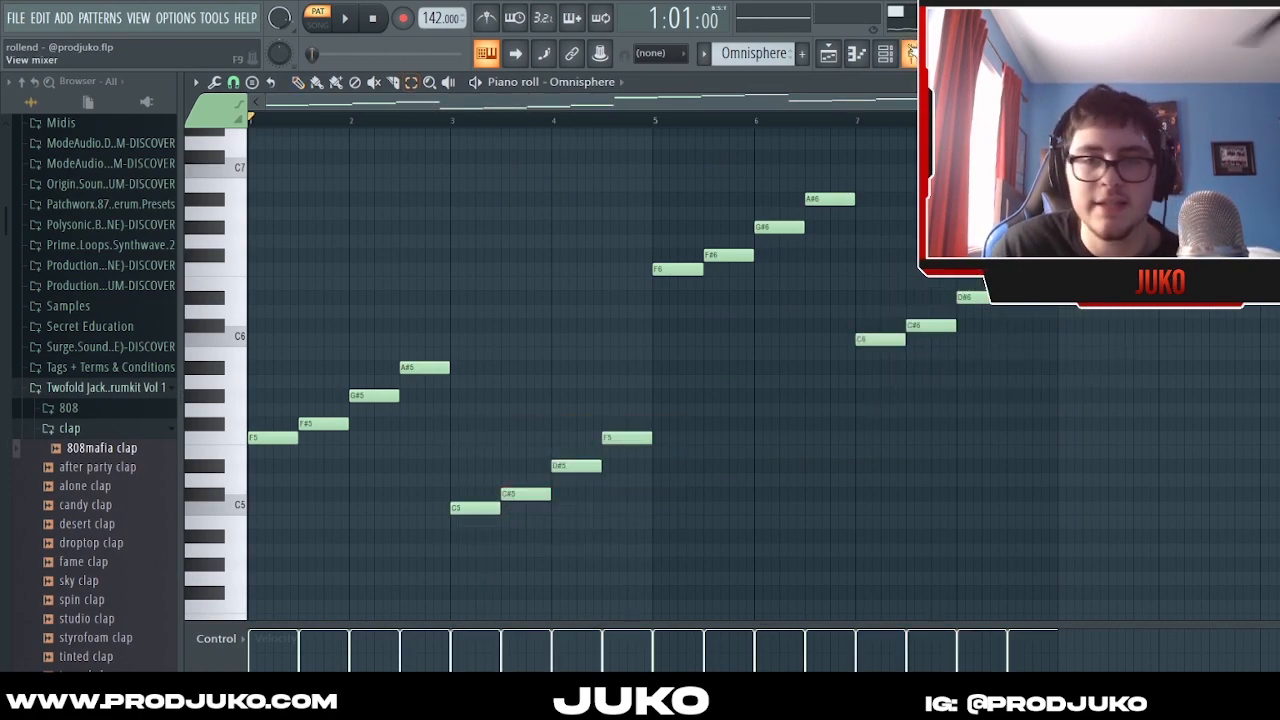
Step: Inspect the Fruity parametric EQ 2 and Fruity Reeverb 2 settings on mixer Insert 5, closing each effect
left_click(828, 53)
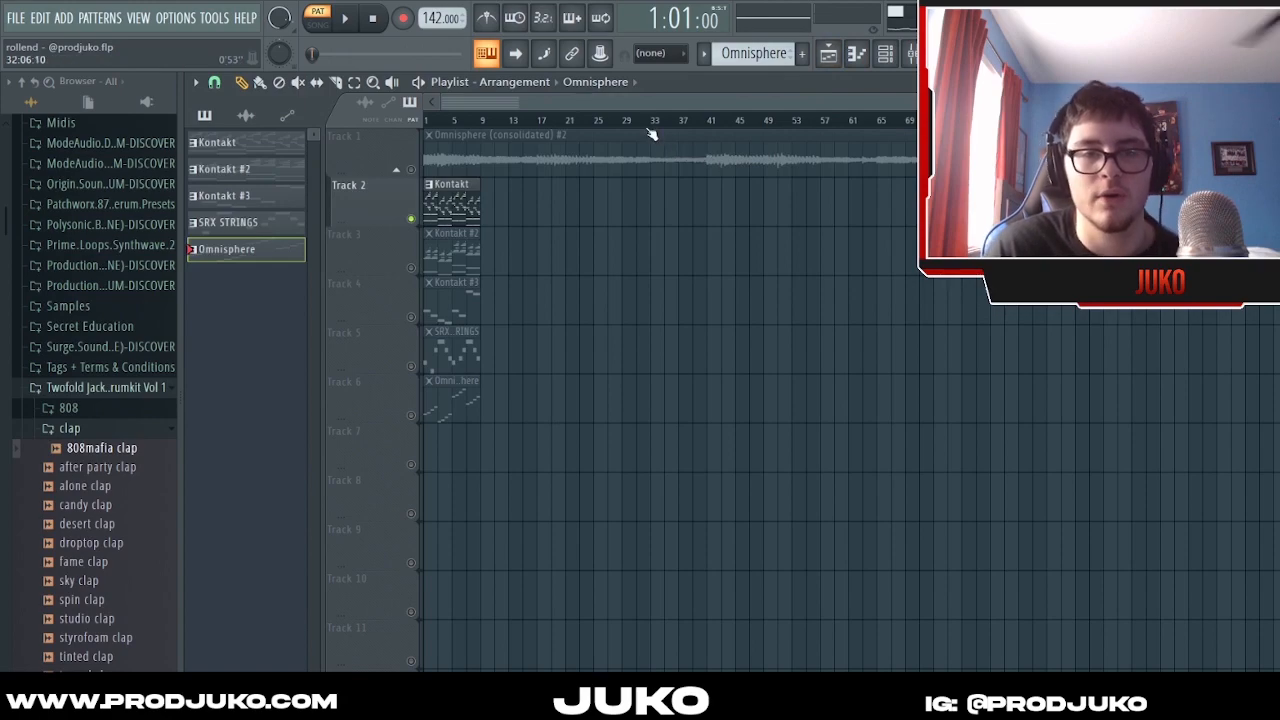
left_click(910, 57)
left_click(386, 214)
left_click(442, 191)
left_click(1200, 135)
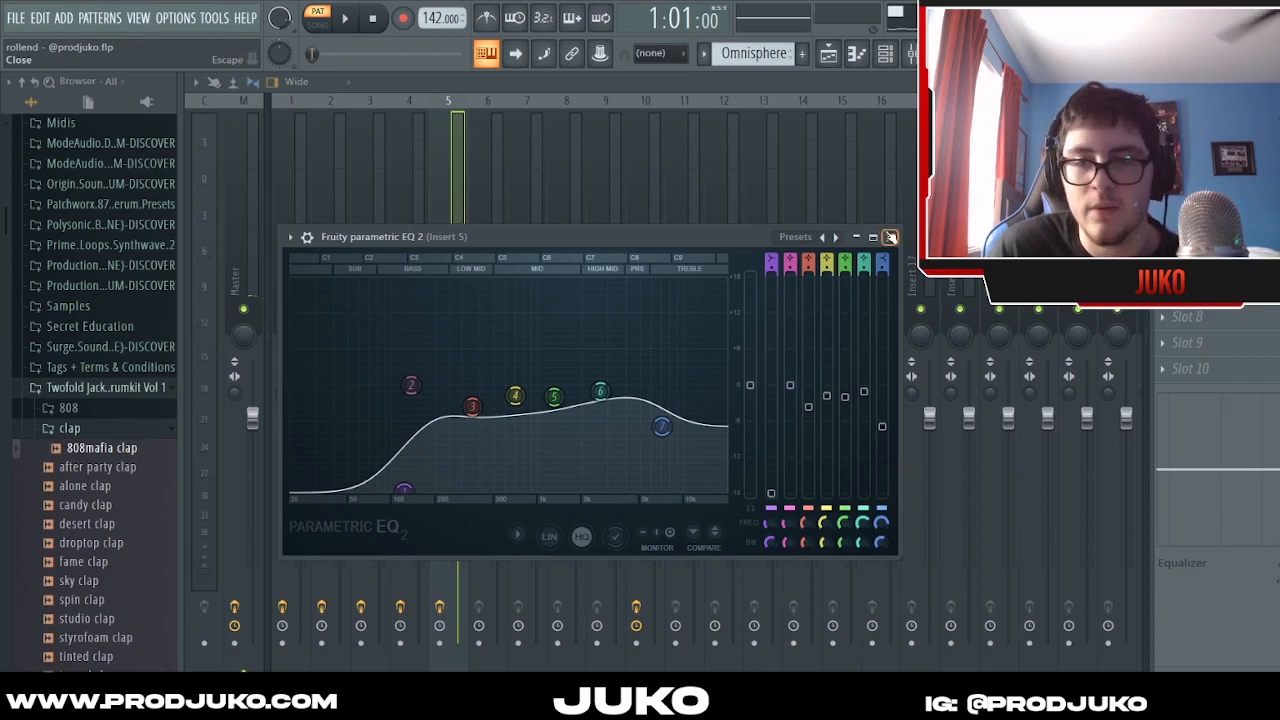
left_click(890, 237)
left_click(1190, 160)
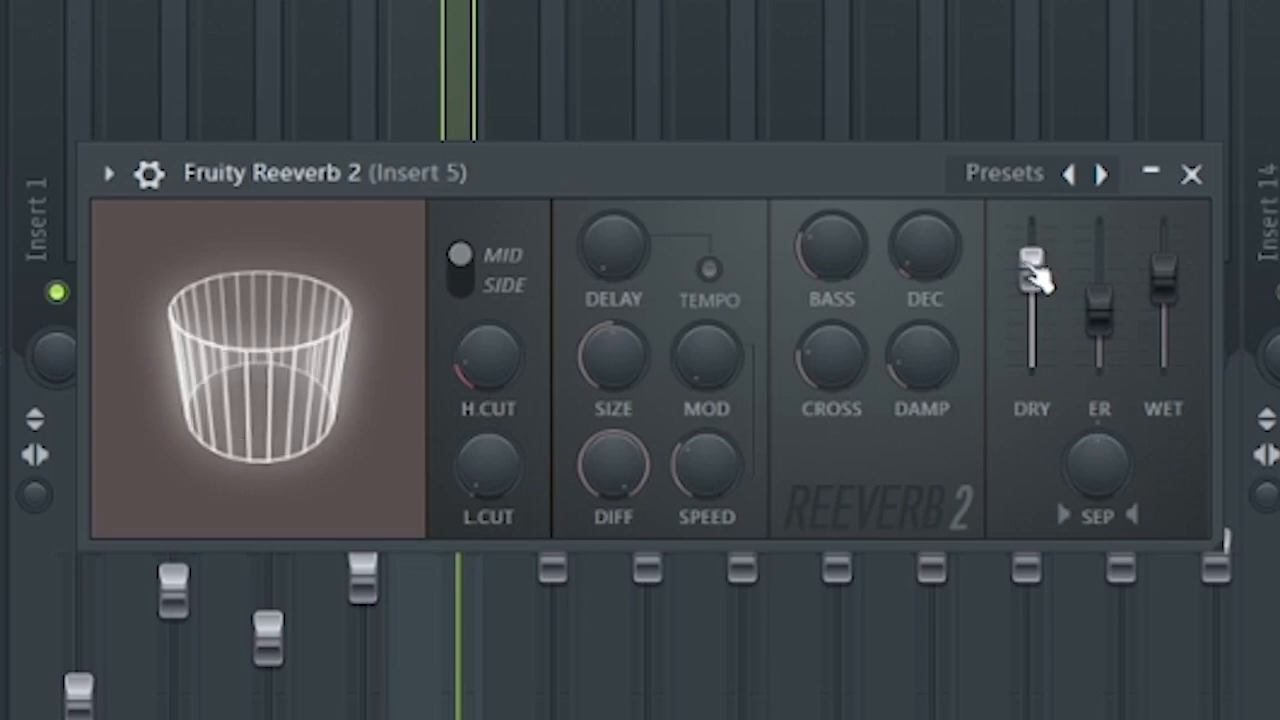
left_click(1189, 172)
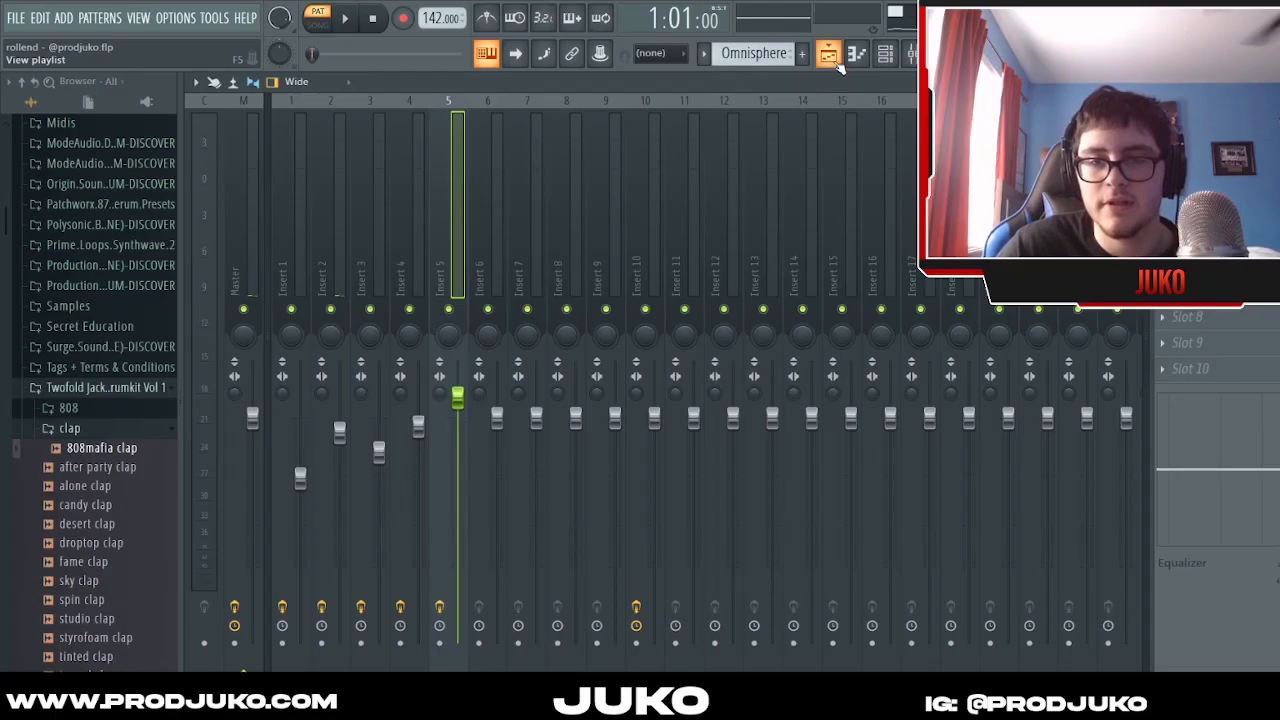
Step: Show the playlist, switch playback to song mode and unmute Tracks 3 to 6
left_click(828, 56)
left_click(318, 22)
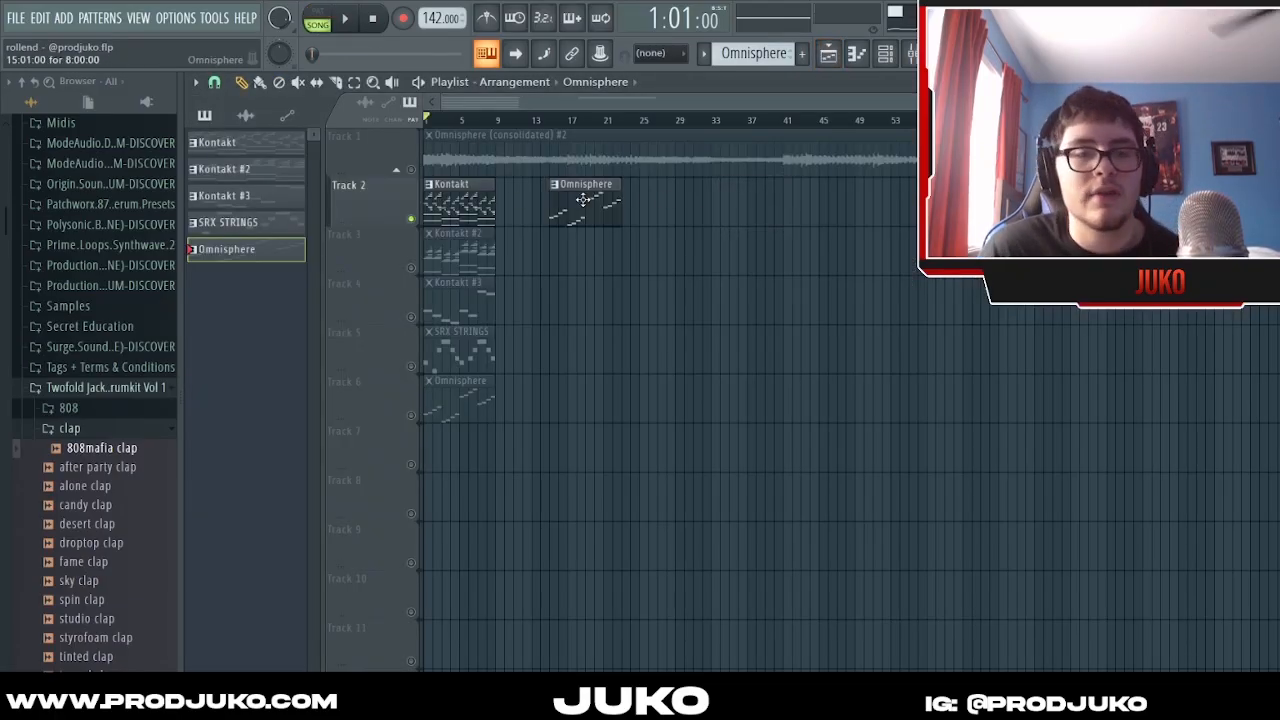
scroll(552, 170, "up", 3)
scroll(552, 170, "up", 3)
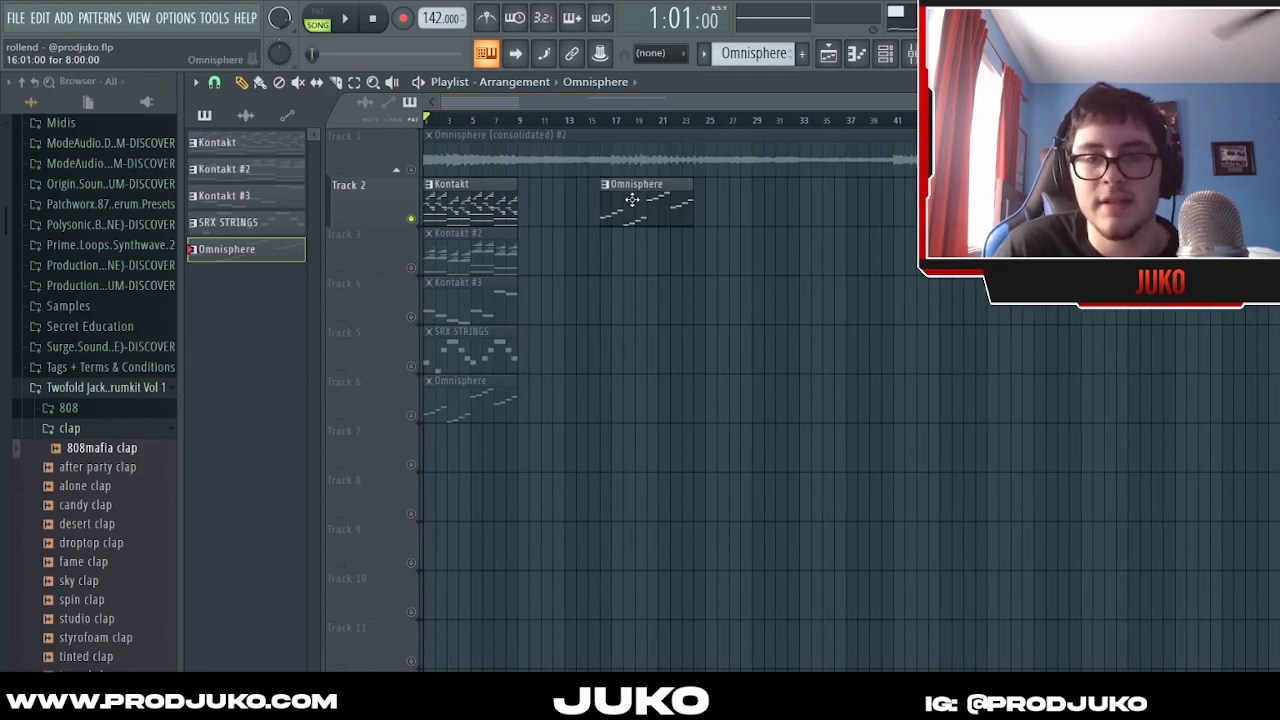
scroll(515, 127, "down", 2)
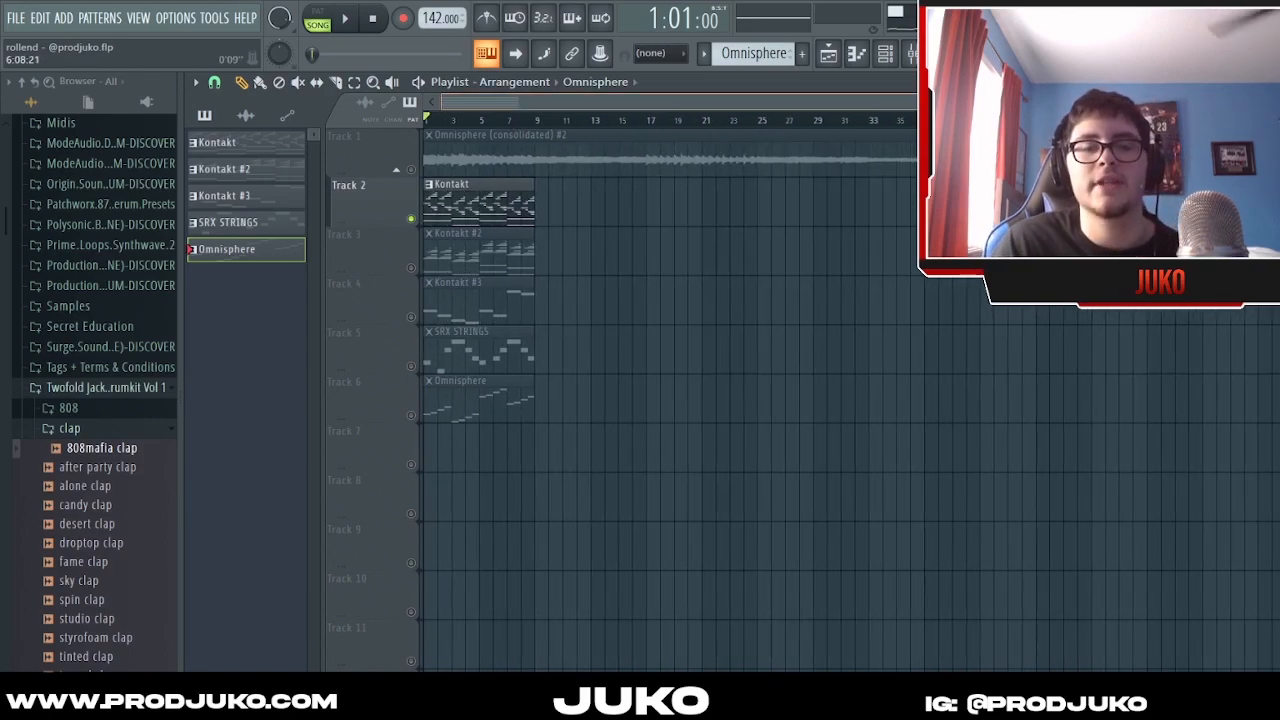
left_click(410, 267)
left_click(410, 316)
left_click(410, 365)
left_click(410, 414)
Step: Play the full eight-bar arrangement with all five layers together and stop playback
key("space")
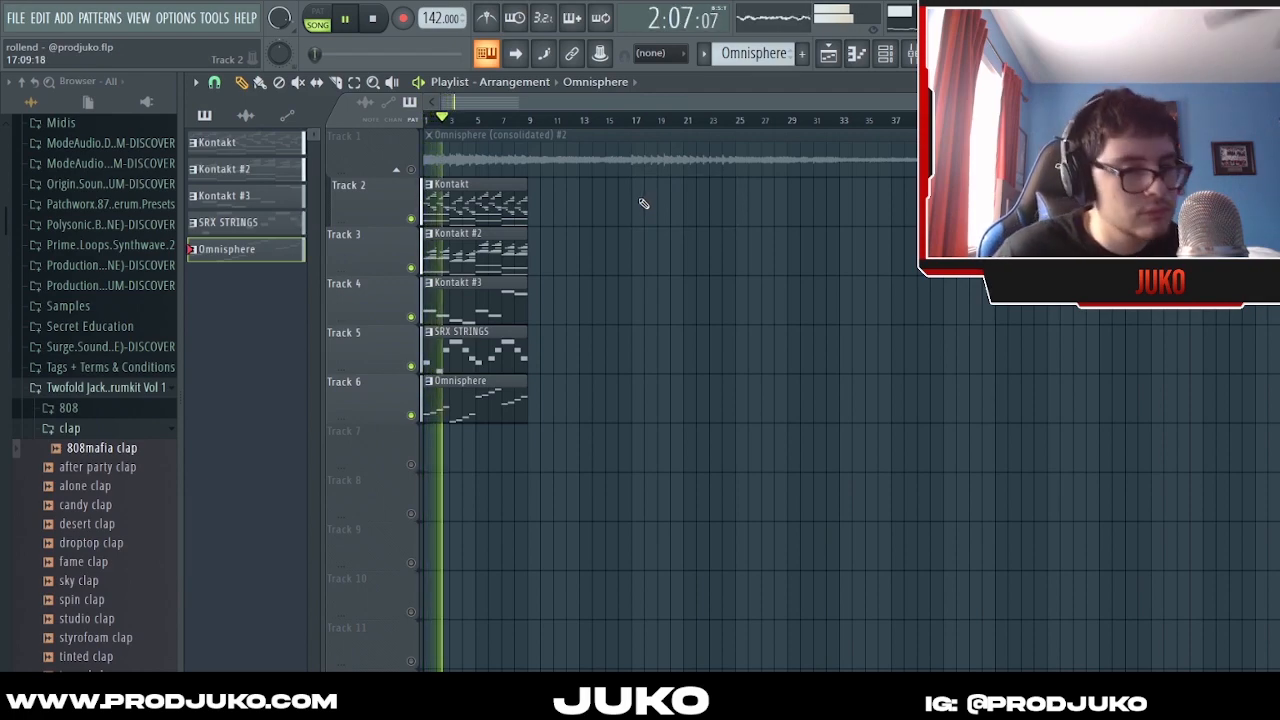
scroll(590, 120, "up", 2)
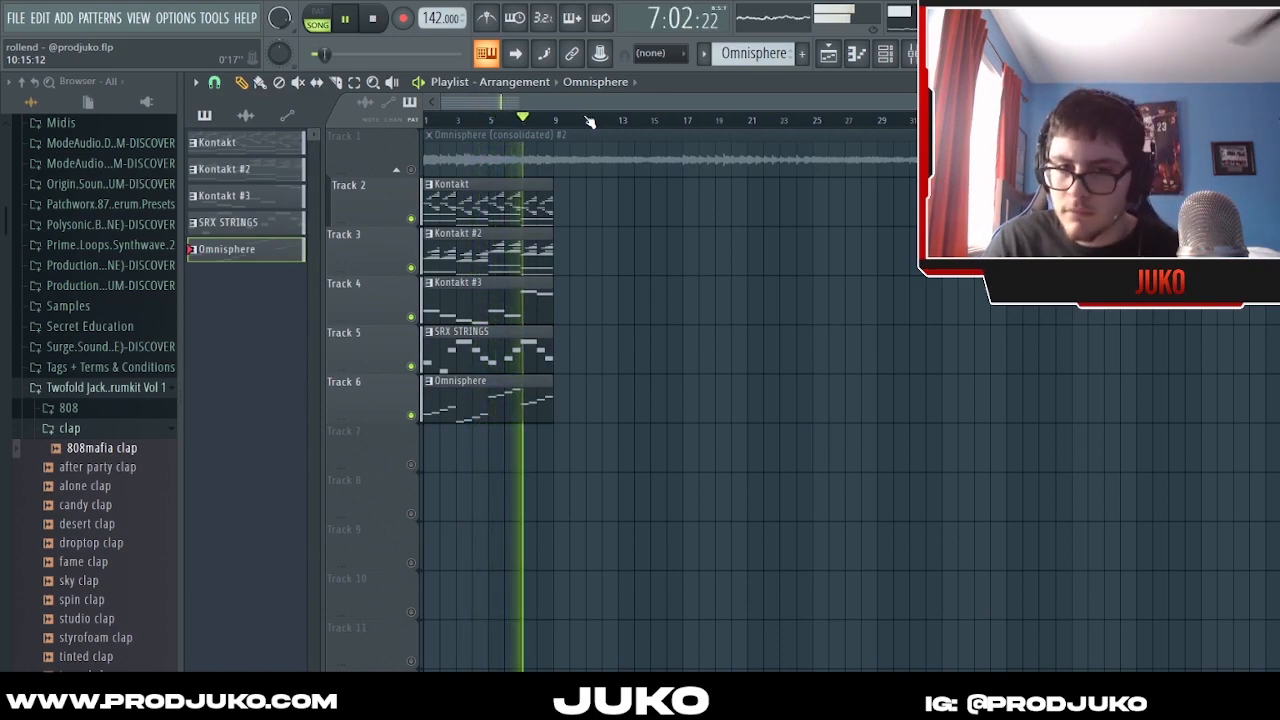
left_click(546, 186)
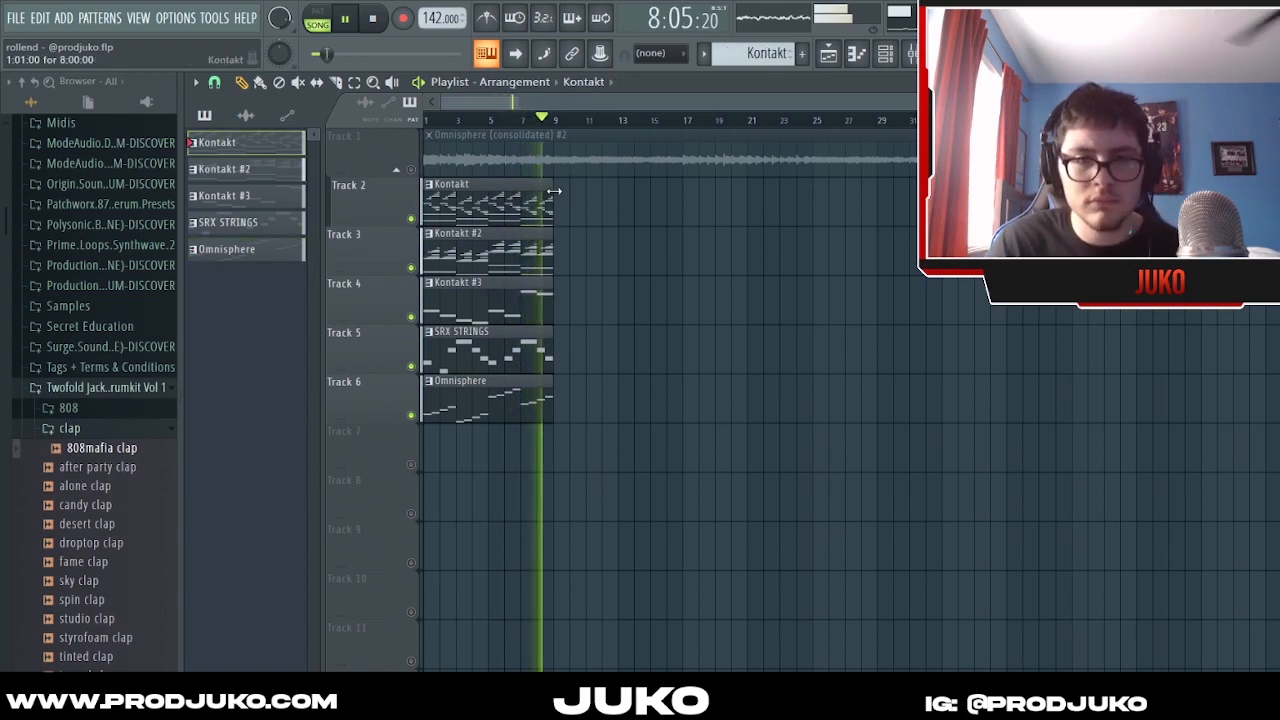
key("space")
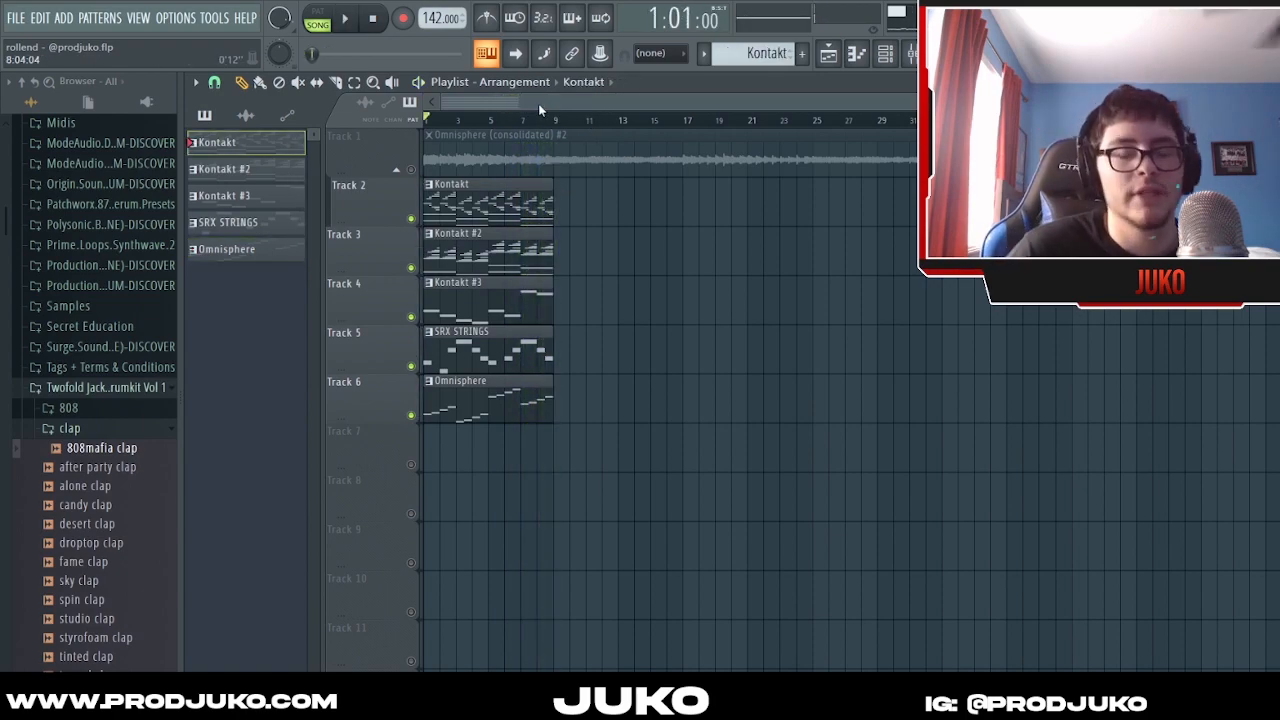
scroll(538, 105, "down", 1)
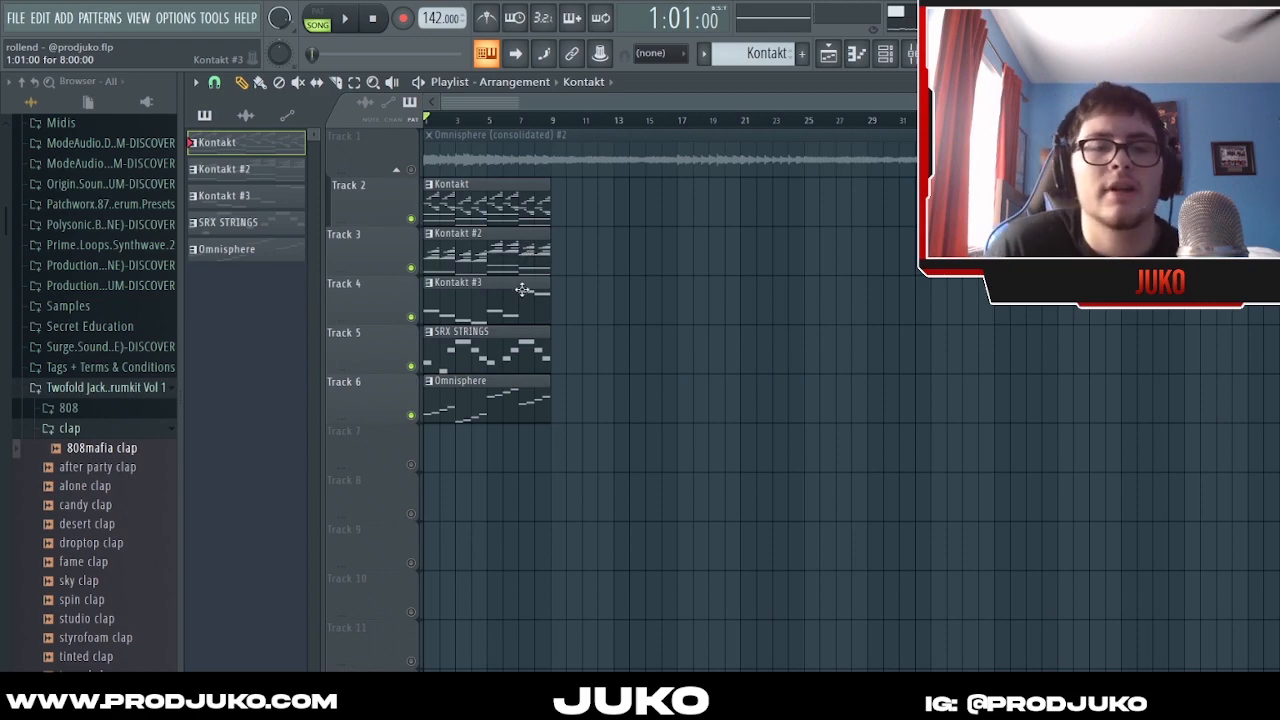
scroll(505, 300, "up", 3)
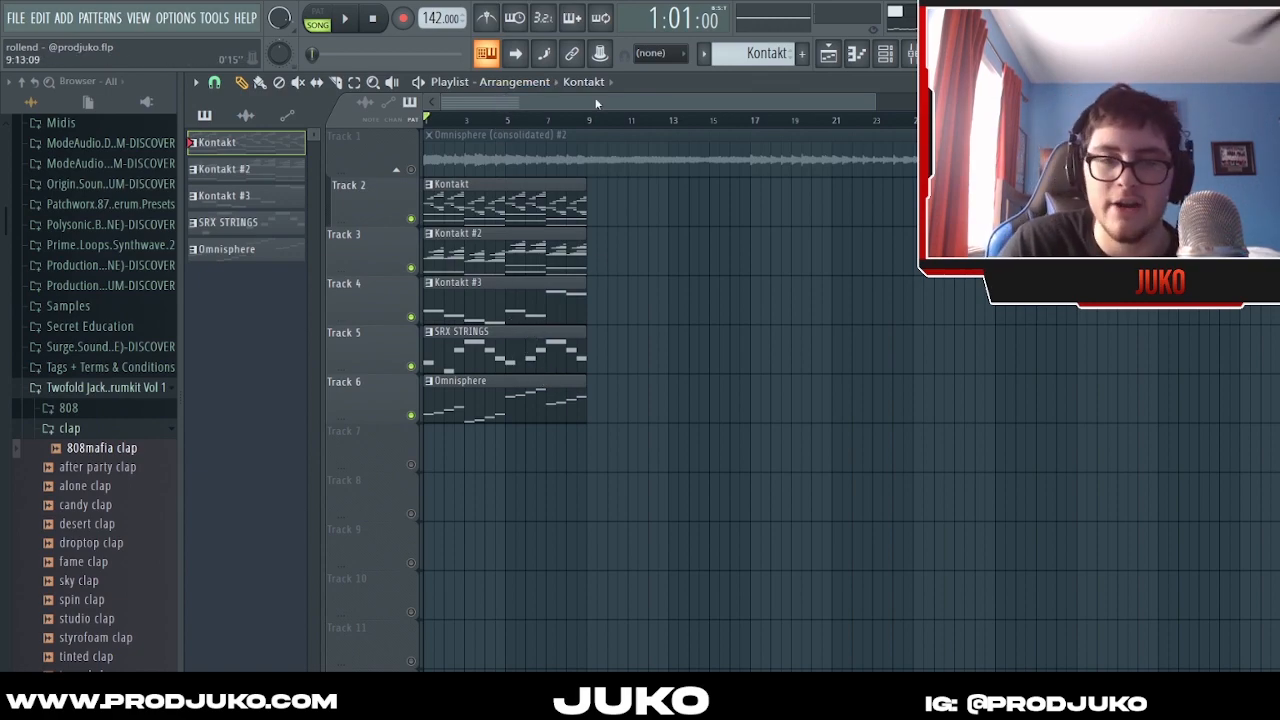
scroll(597, 104, "down", 2)
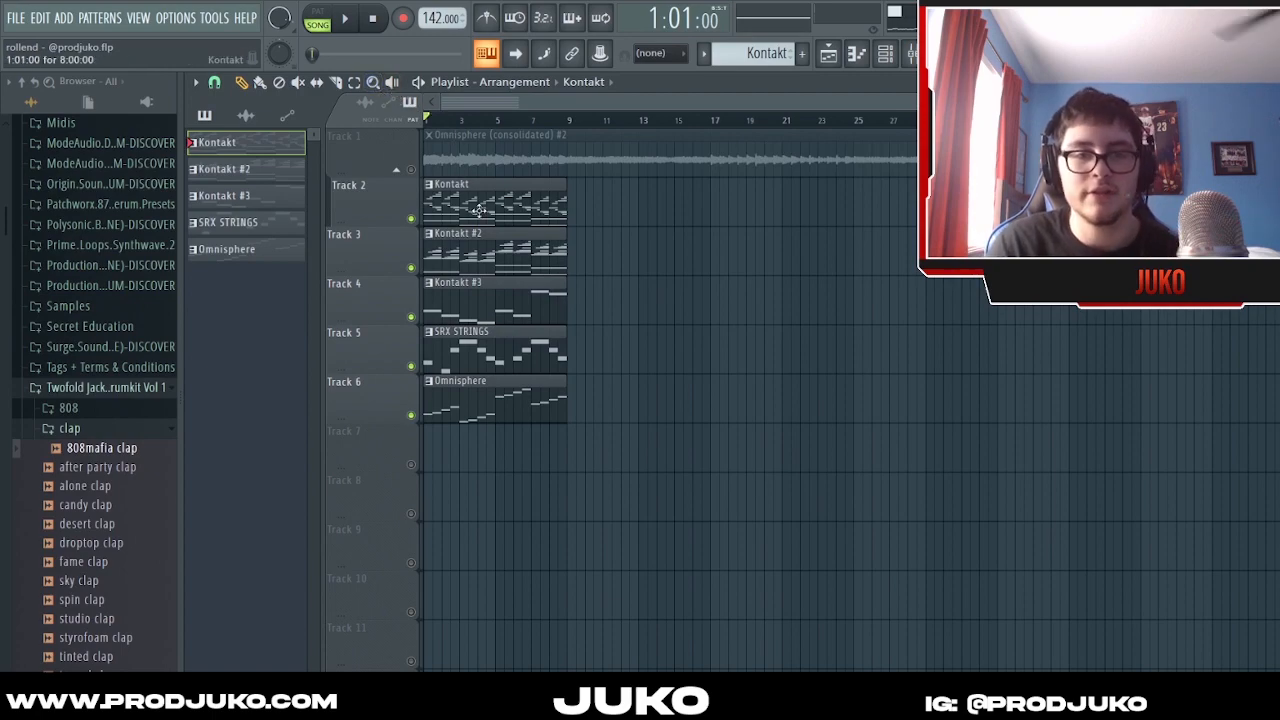
Step: Solo Track 1 and inspect the pitch and time-stretching settings of its Omnisphere (consolidated) #2 audio clip, closing the clip settings again
scroll(523, 105, "down", 2)
right_click(411, 169)
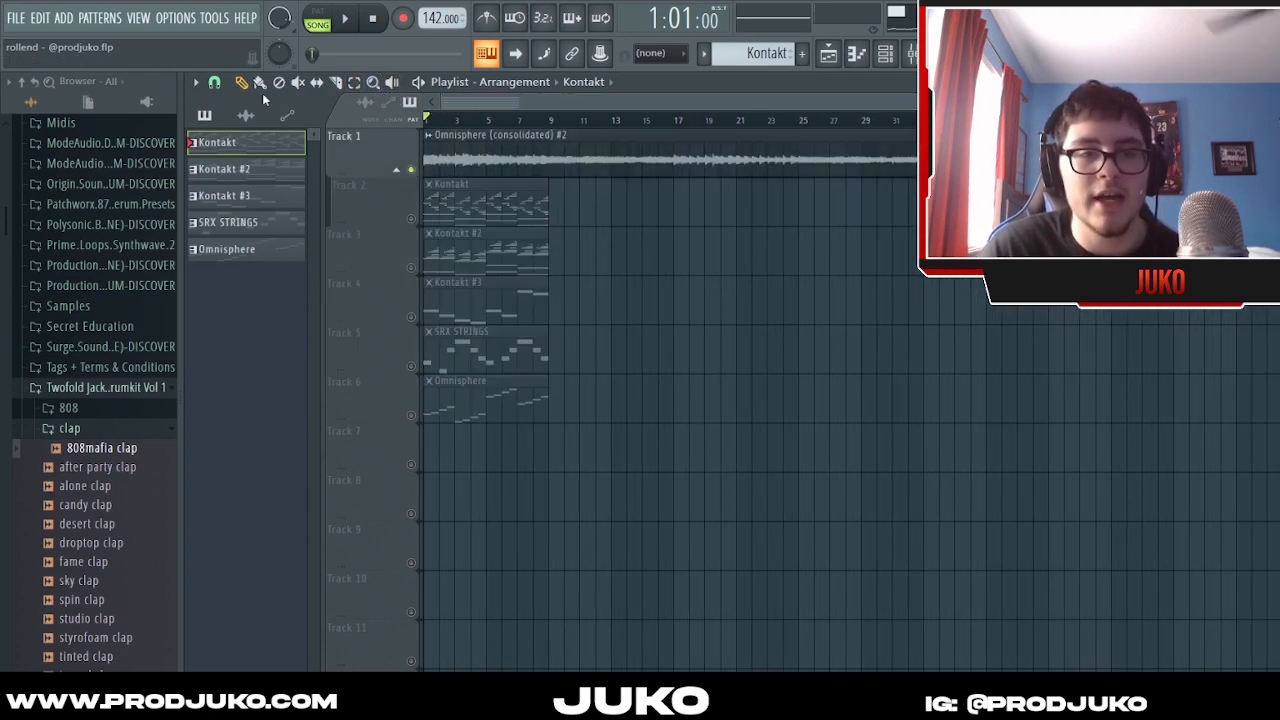
scroll(523, 104, "down", 3)
double_click(554, 150)
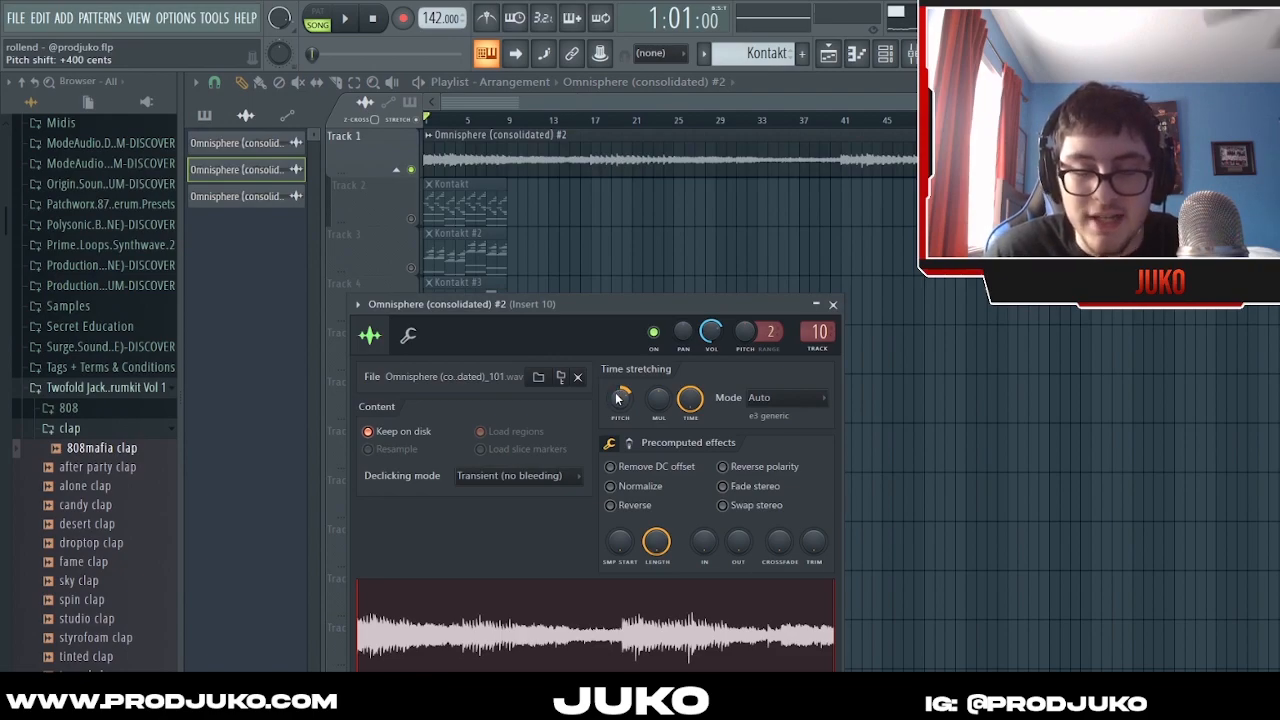
left_click(833, 305)
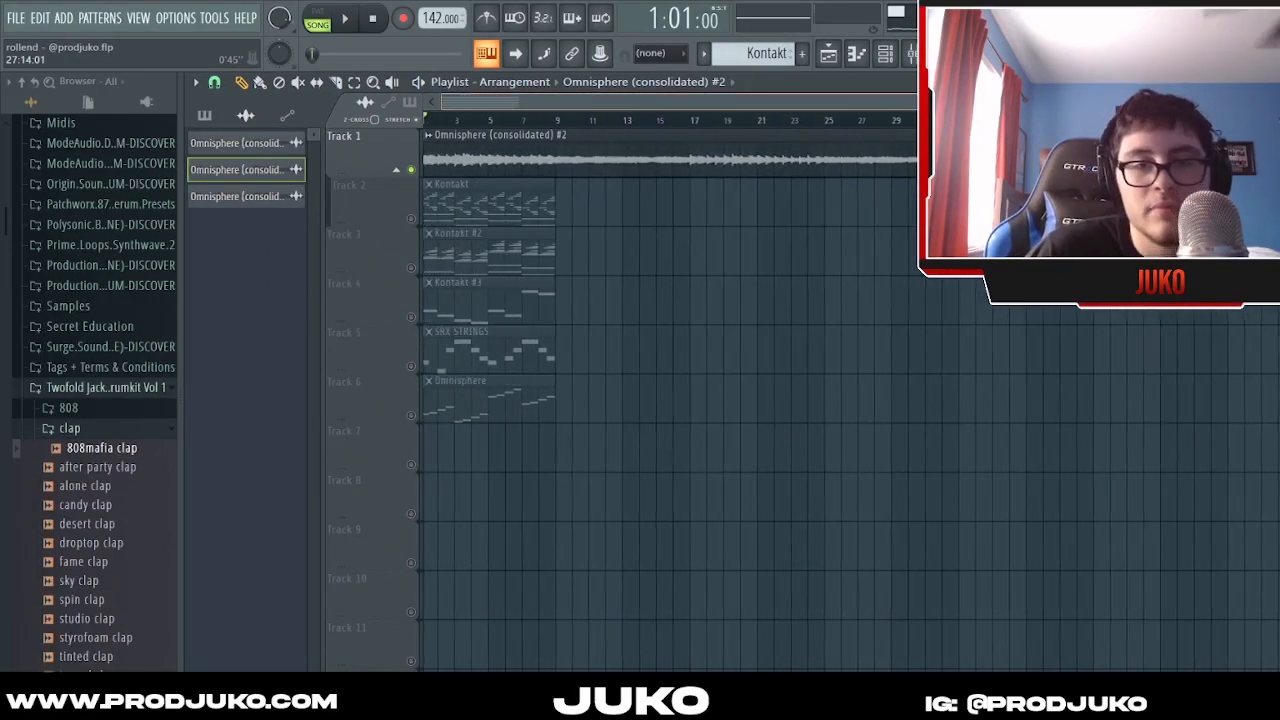
scroll(684, 112, "down", 3)
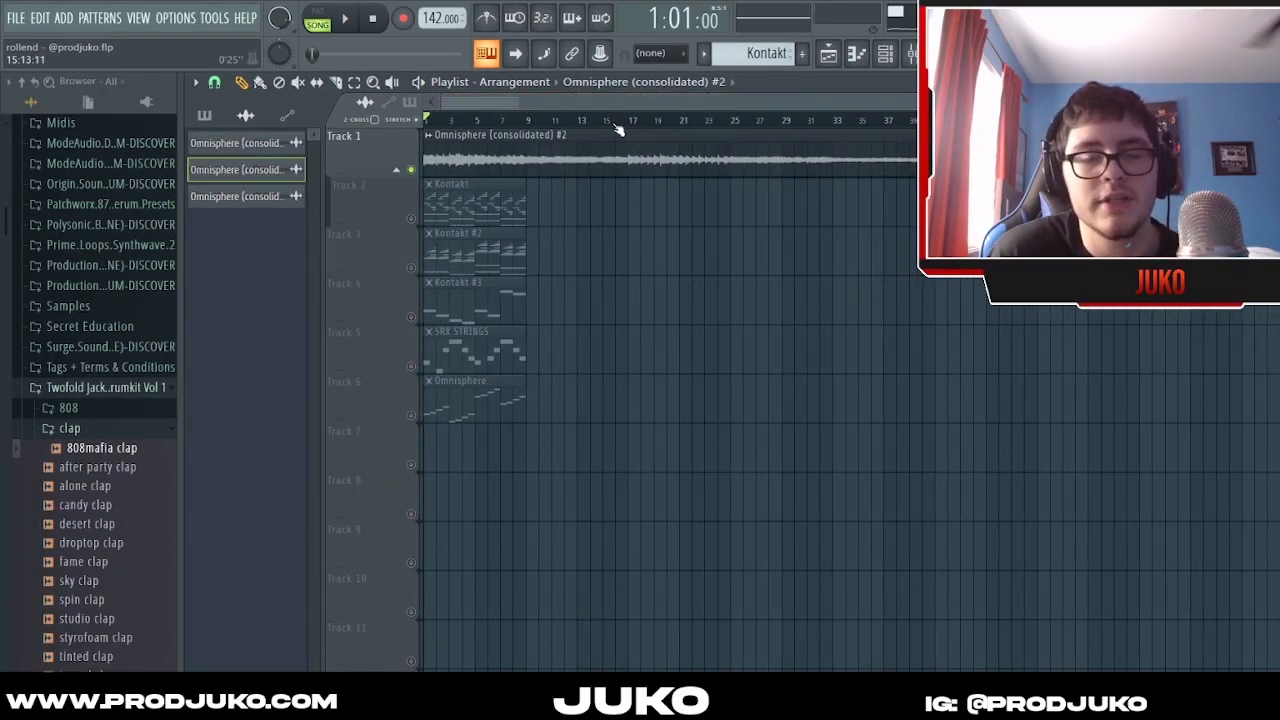
scroll(617, 115, "down", 1)
scroll(620, 116, "down", 2)
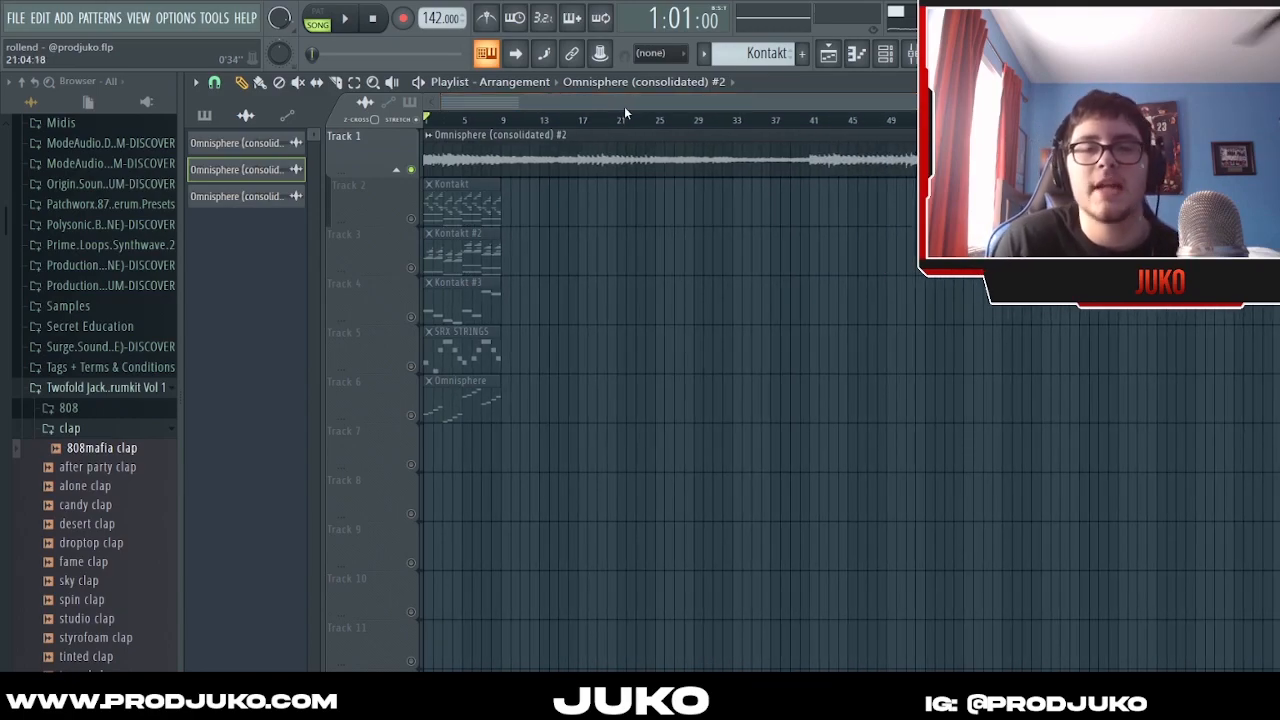
scroll(626, 108, "up", 2)
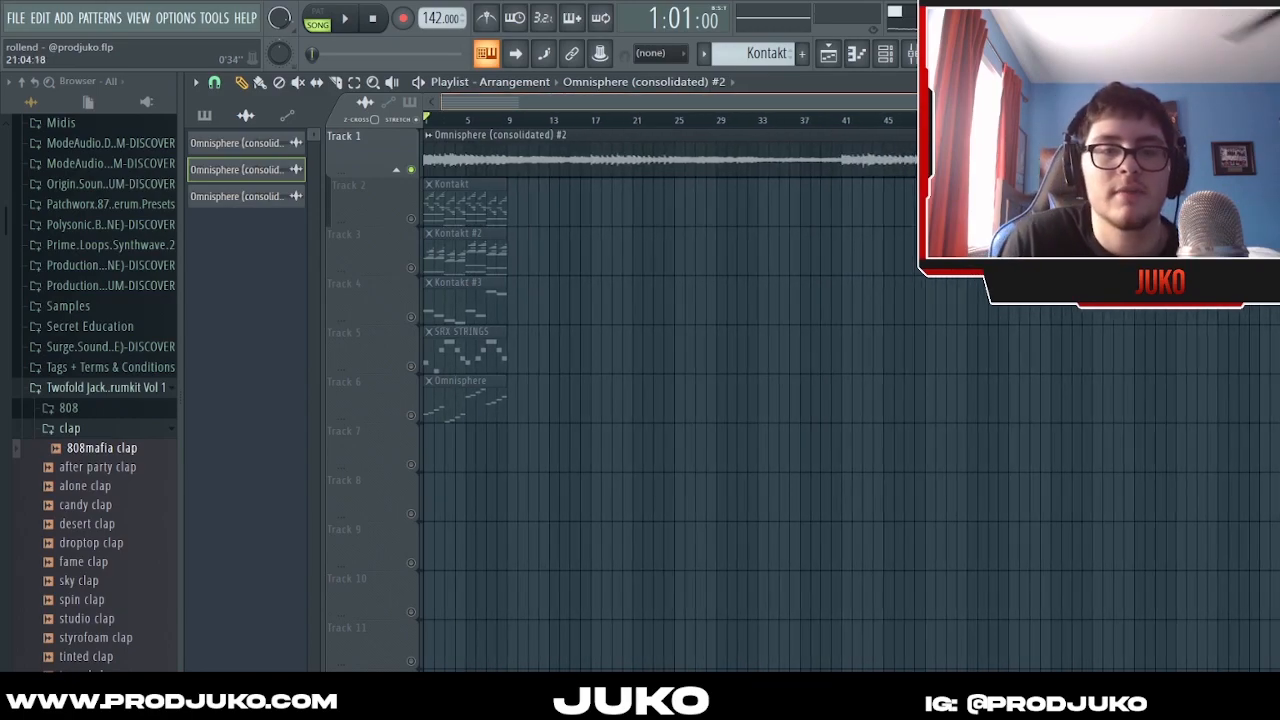
scroll(630, 106, "down", 1)
scroll(633, 110, "down", 1)
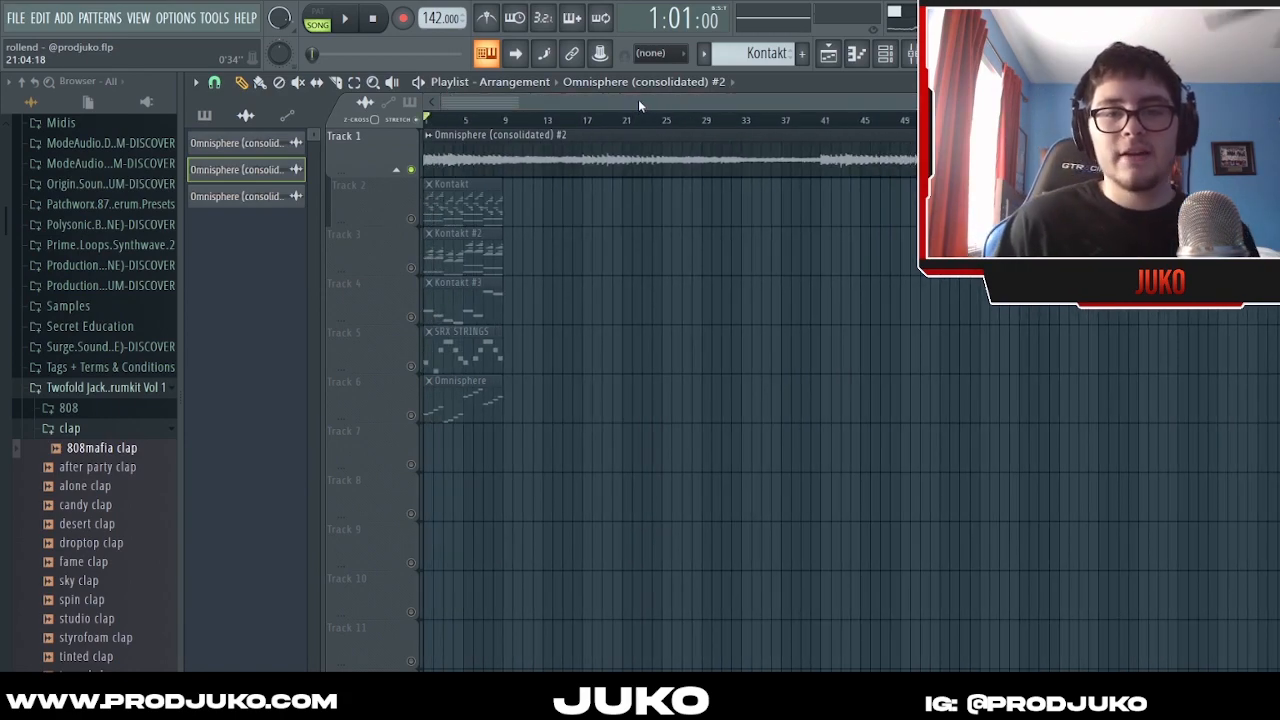
scroll(638, 102, "down", 1)
scroll(645, 100, "up", 2)
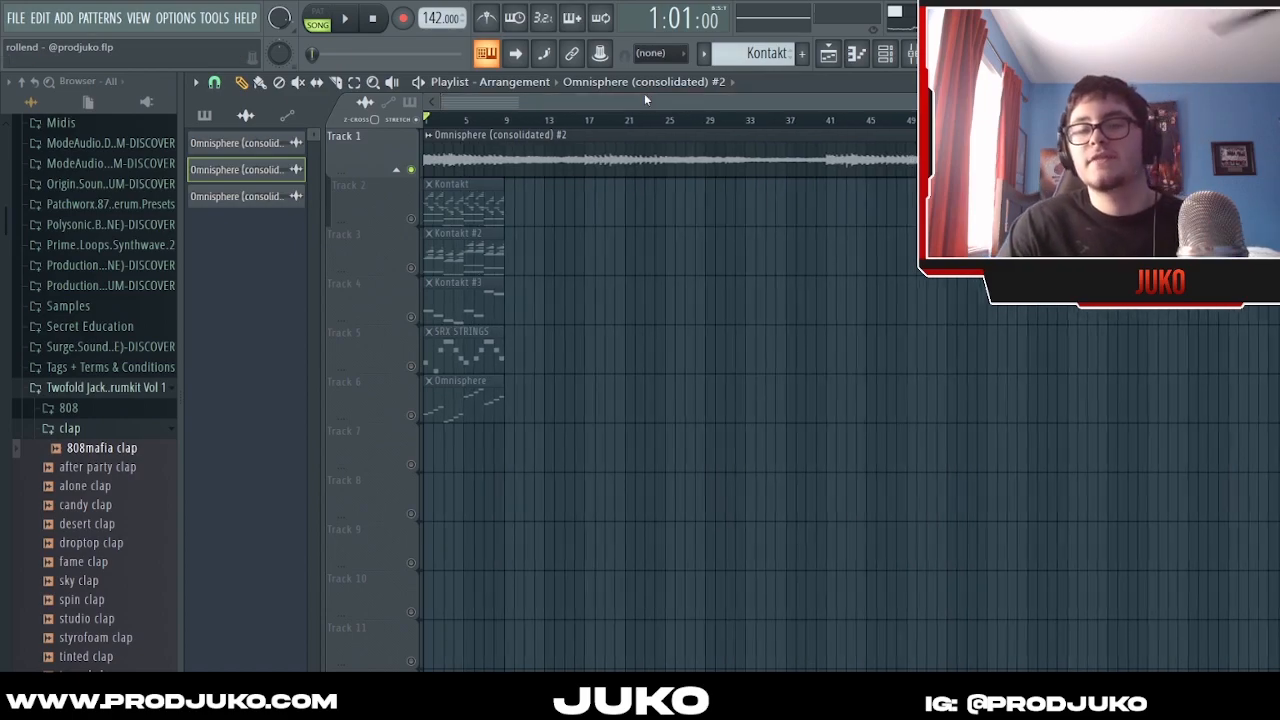